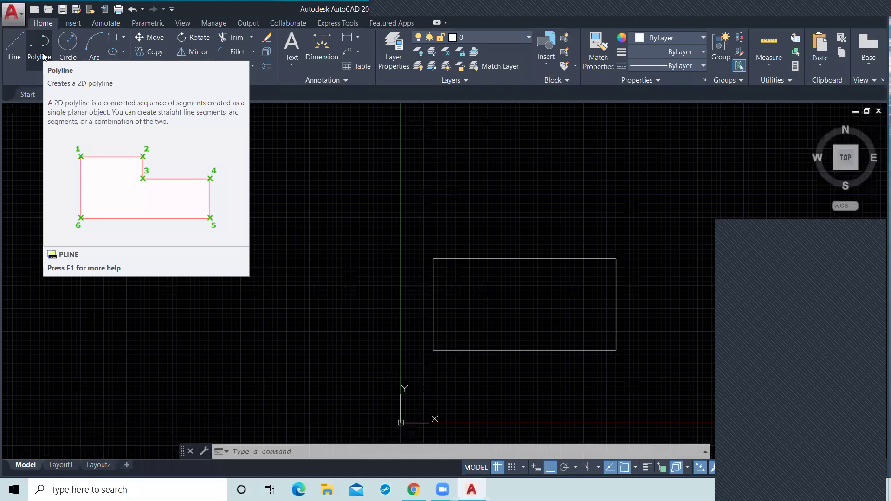
Draw a closed rectangle as a polyline to the left of the existing line-drawn rectangle.
left_click(39, 46)
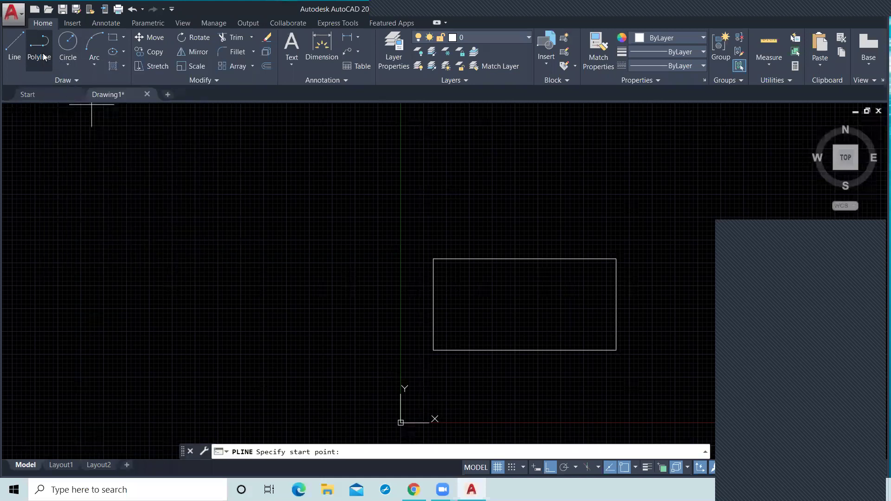
left_click(114, 332)
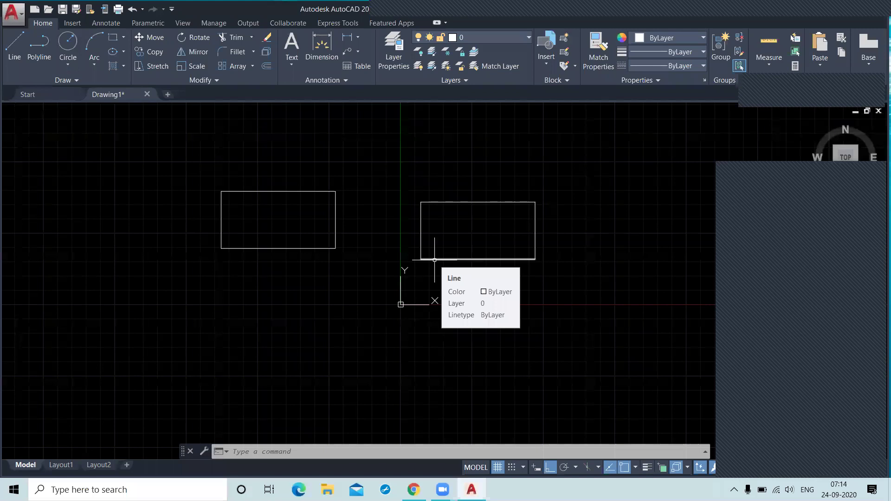
Select the top line of the right rectangle and the left polyline rectangle to compare them, and clear the selection.
left_click(462, 202)
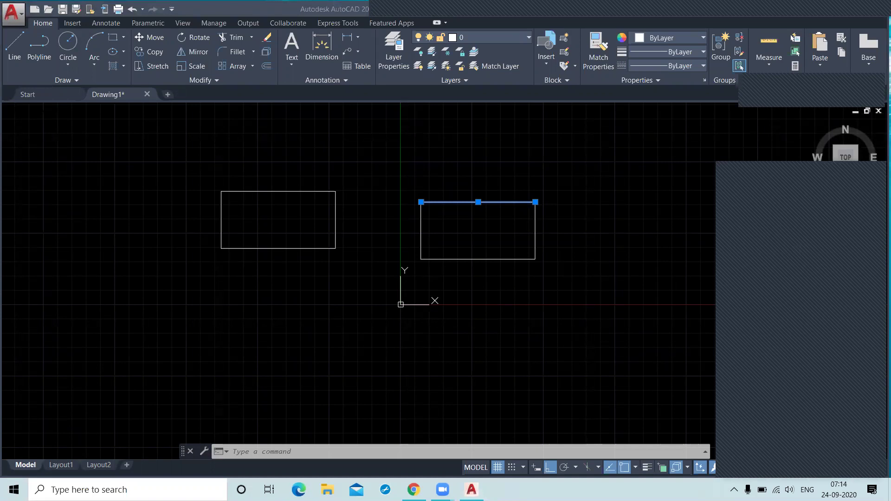
left_click(314, 369)
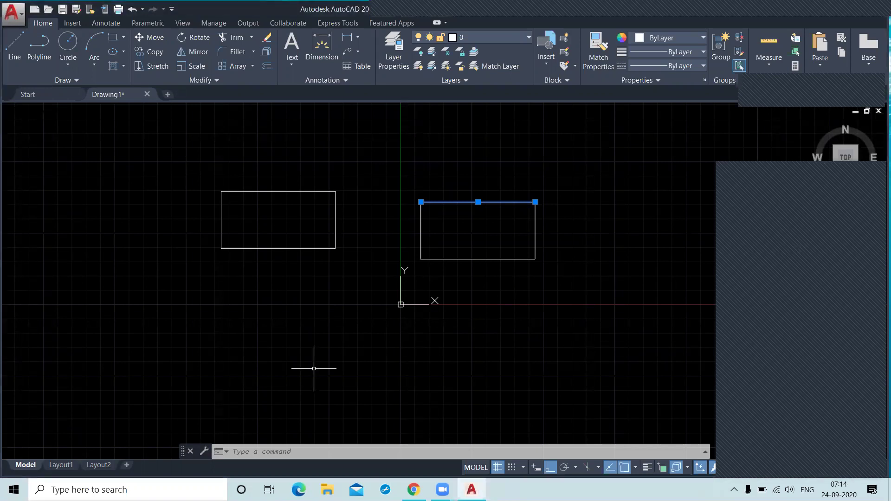
left_click(238, 191)
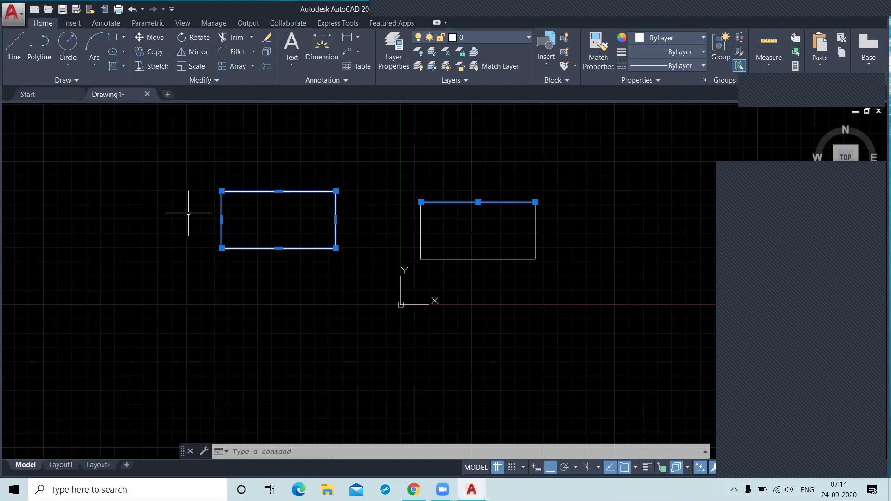
key("Escape")
key("Escape")
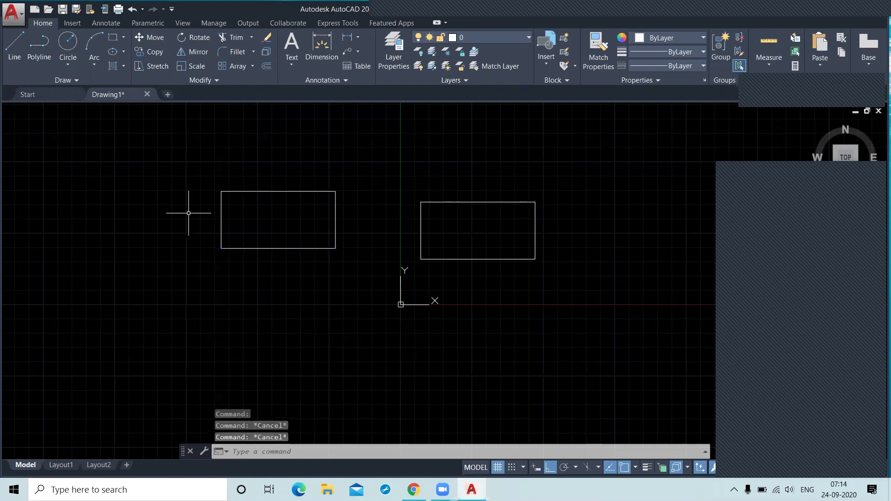
Draw an open nine-segment zigzag polyline below the two rectangles with Ortho off.
left_click(41, 48)
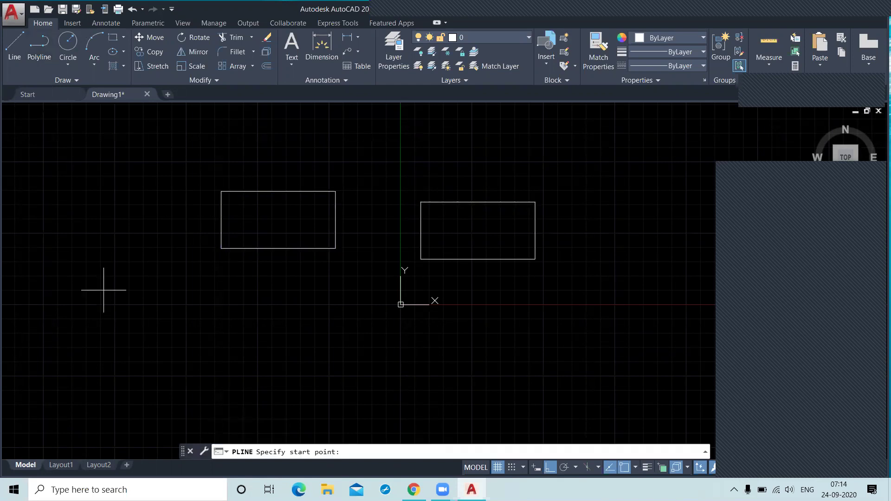
left_click(114, 399)
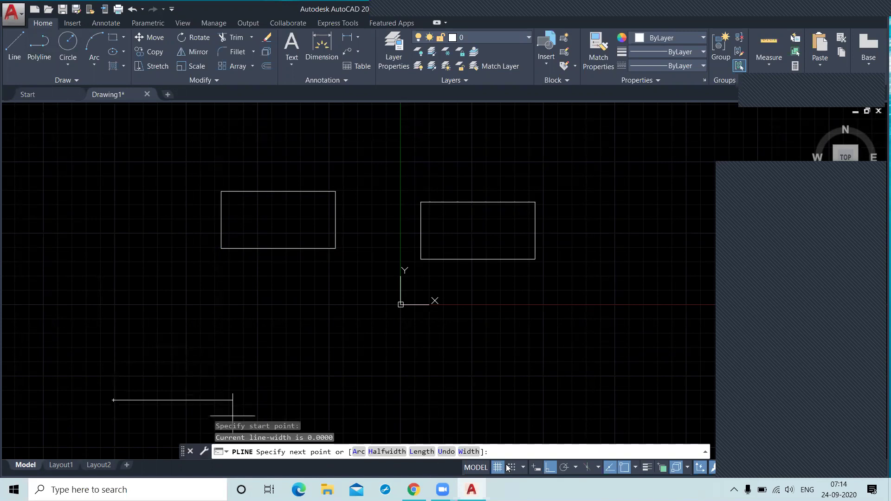
left_click(548, 469)
left_click(222, 321)
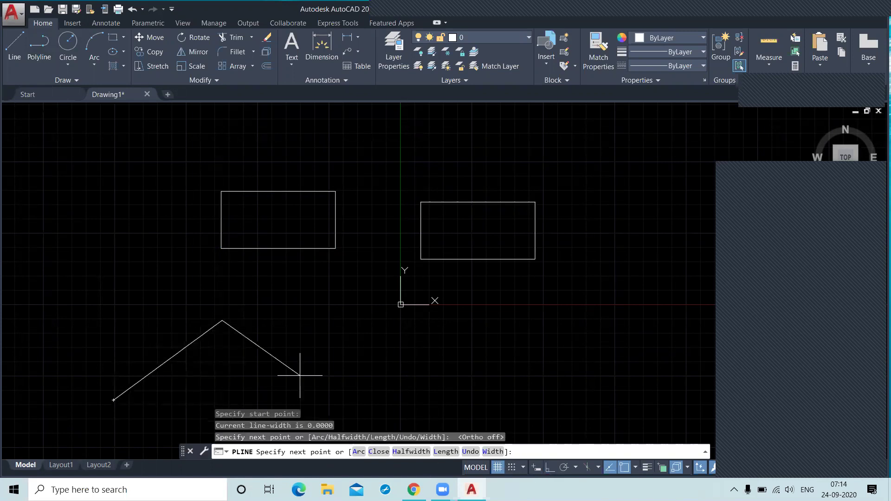
left_click(328, 394)
left_click(328, 329)
left_click(414, 372)
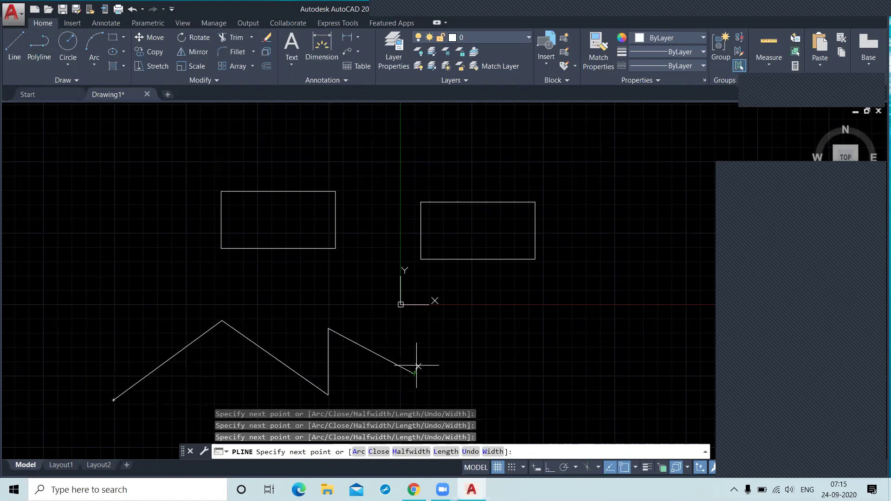
left_click(440, 324)
left_click(538, 403)
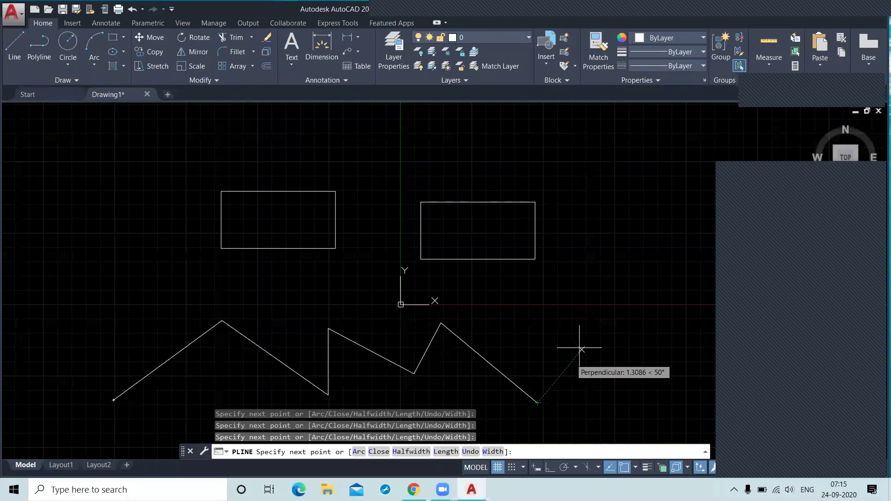
left_click(591, 338)
left_click(659, 361)
left_click(659, 275)
key("Return")
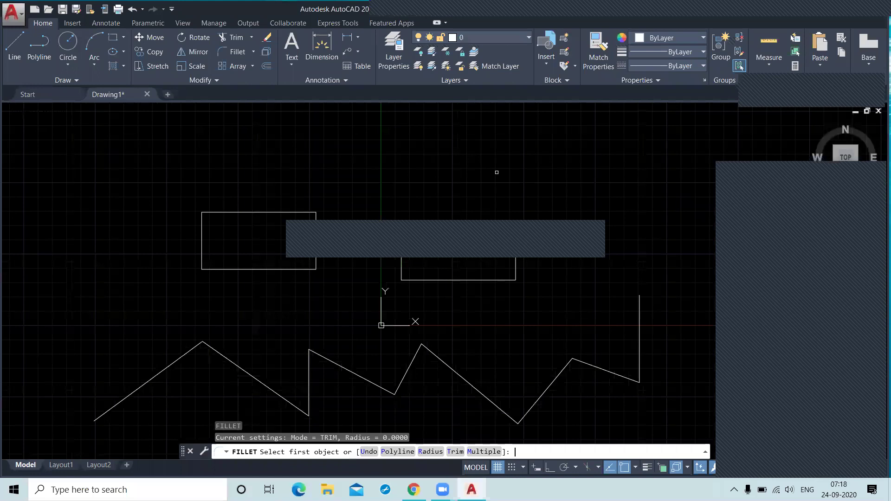
Try a radius 10 fillet on the upper-right corner of the right rectangle and undo it.
type("r")
key("Return")
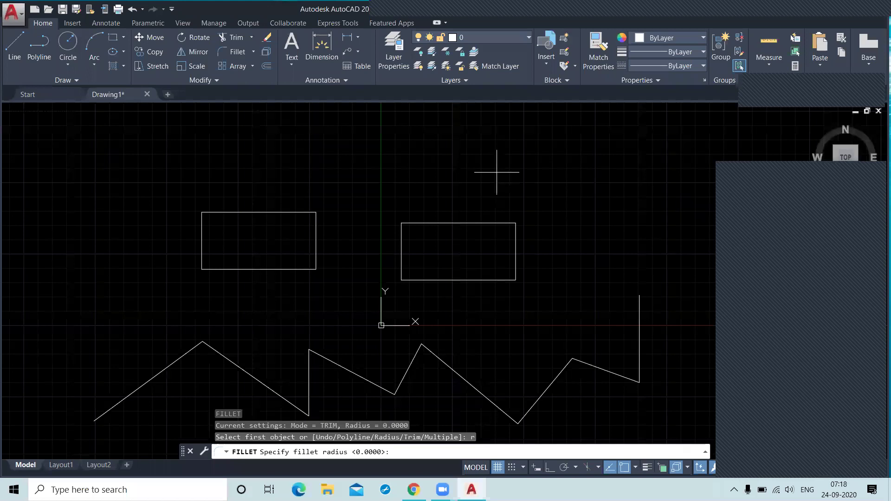
type("10")
key("Return")
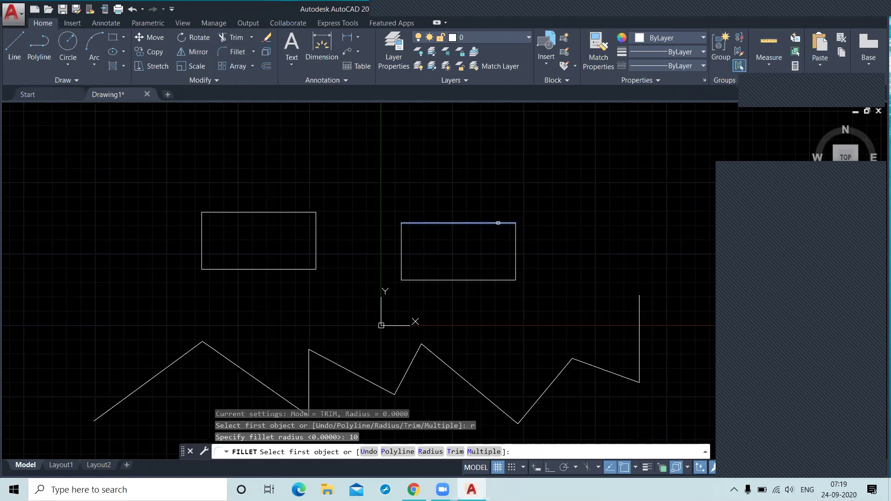
left_click(498, 223)
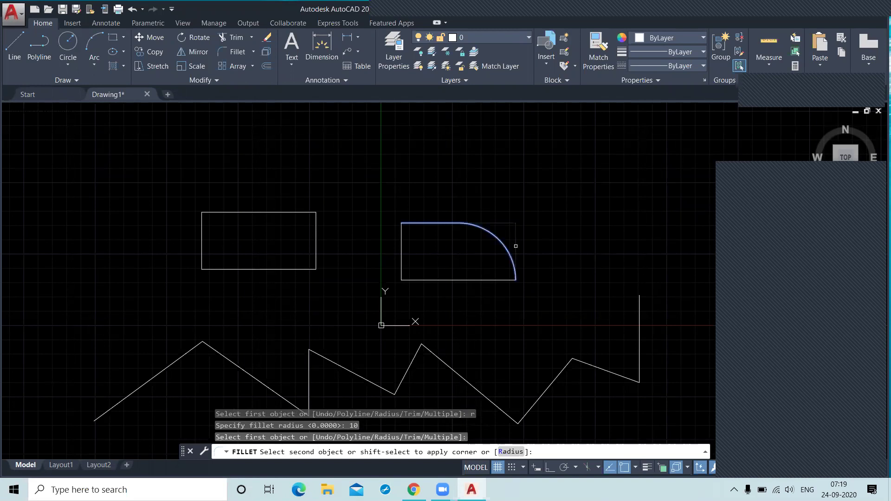
left_click(515, 246)
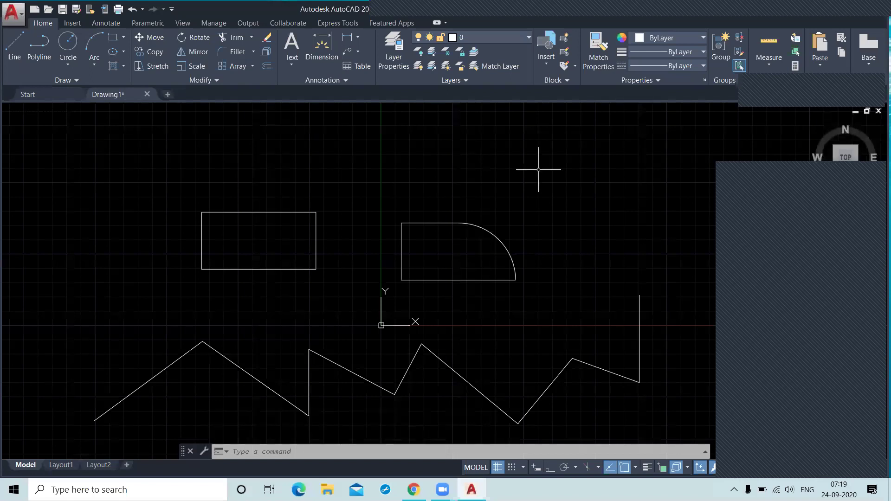
key("ctrl+z")
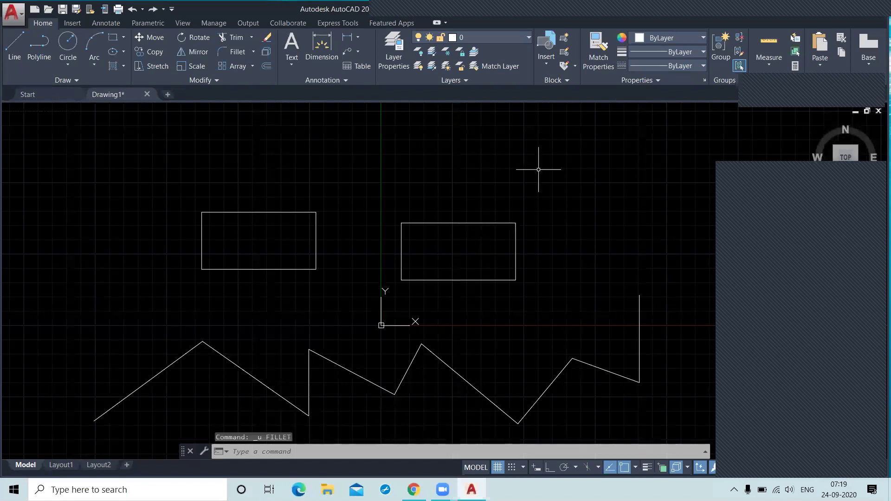
Restart Fillet with a radius of 5 and the Multiple option.
type("f")
key("Return")
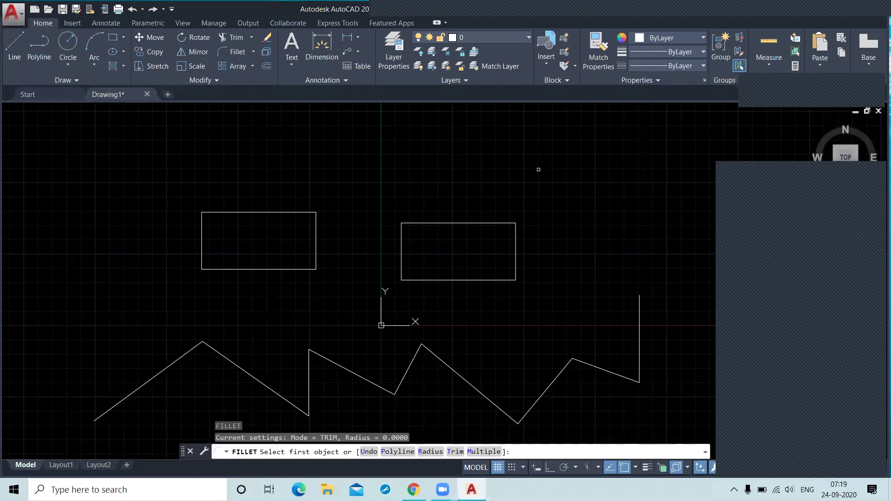
type("r")
key("Return")
type("5")
key("Return")
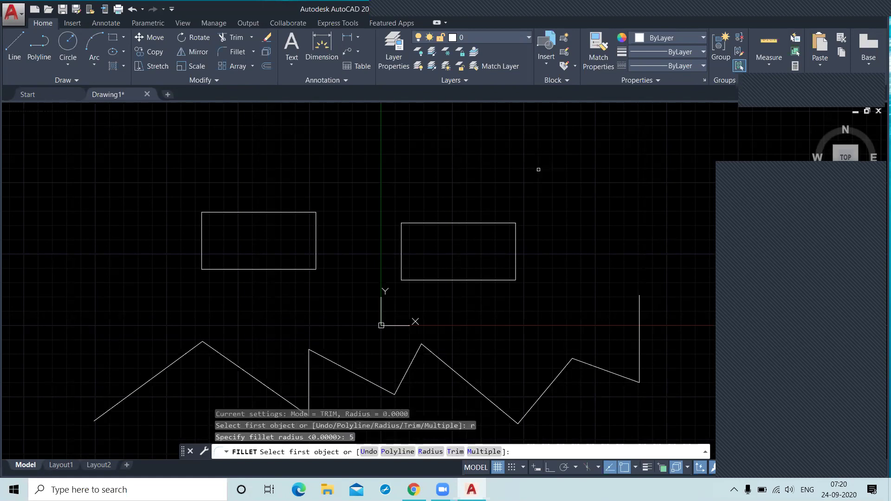
type("m")
key("Return")
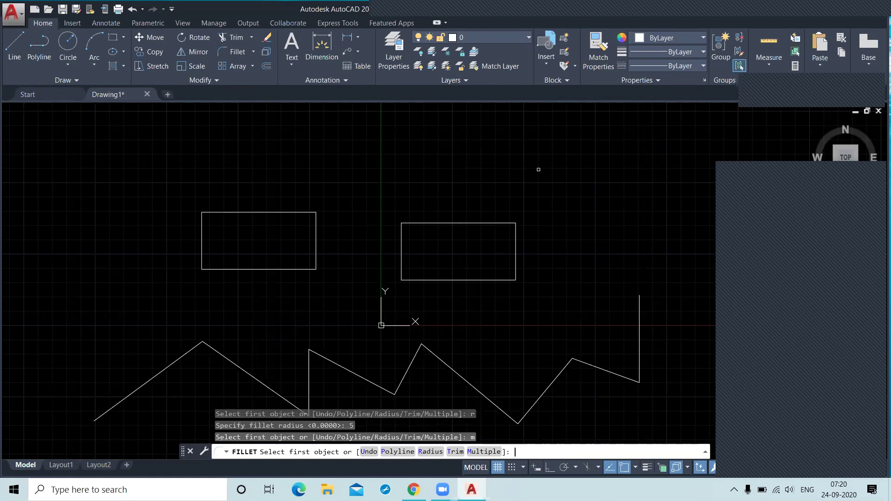
Fillet all four corners of the right, line-drawn rectangle with the current radius.
left_click(402, 241)
left_click(410, 223)
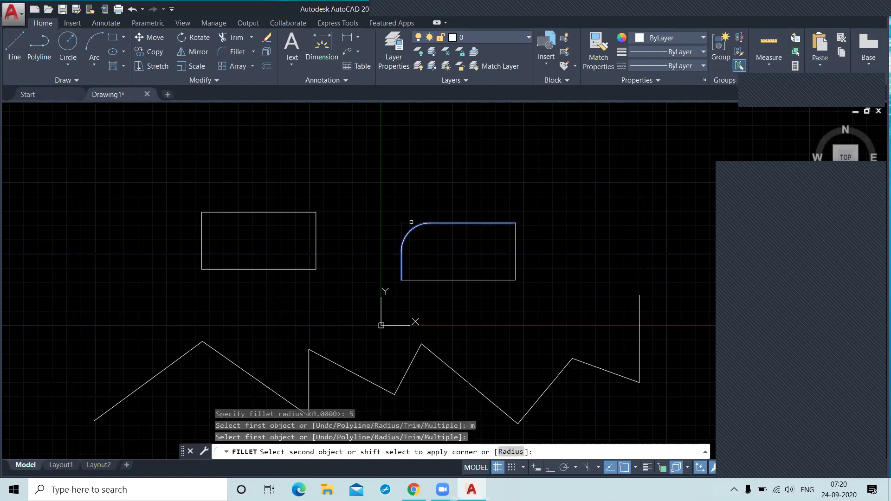
left_click(501, 222)
left_click(514, 259)
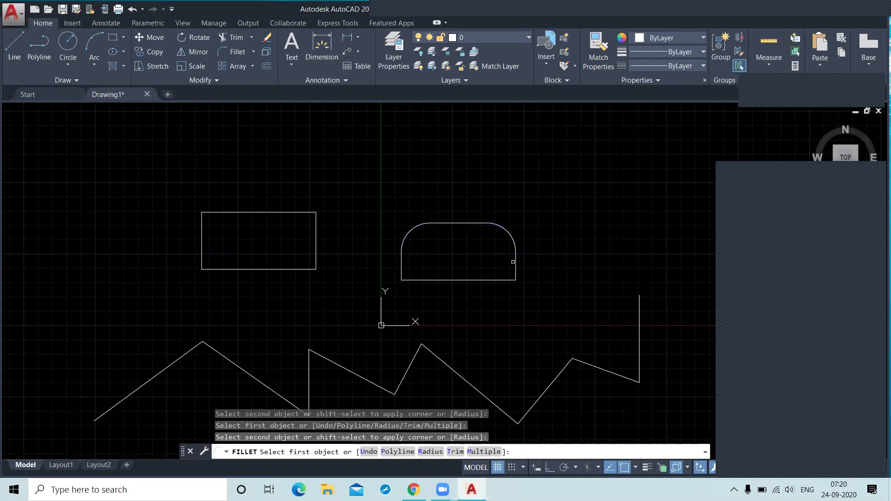
left_click(513, 262)
left_click(504, 280)
left_click(422, 280)
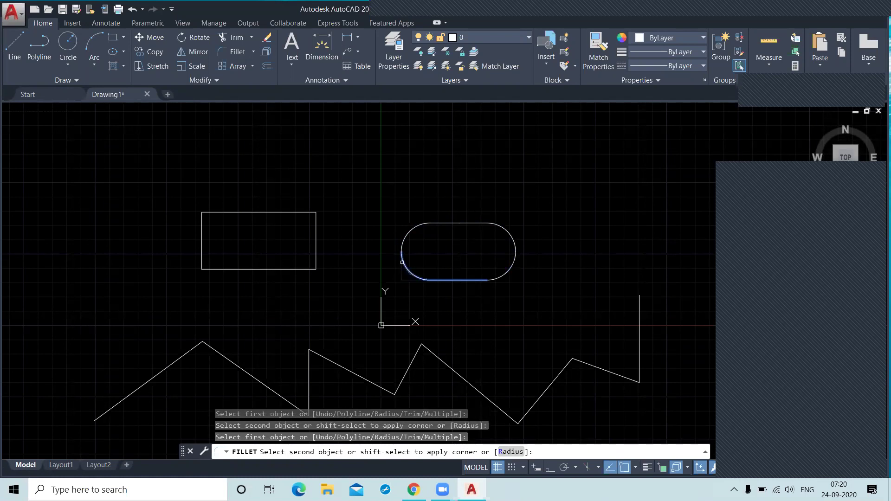
left_click(402, 263)
Fillet all four corners of the left polyline rectangle with the same radius.
left_click(304, 269)
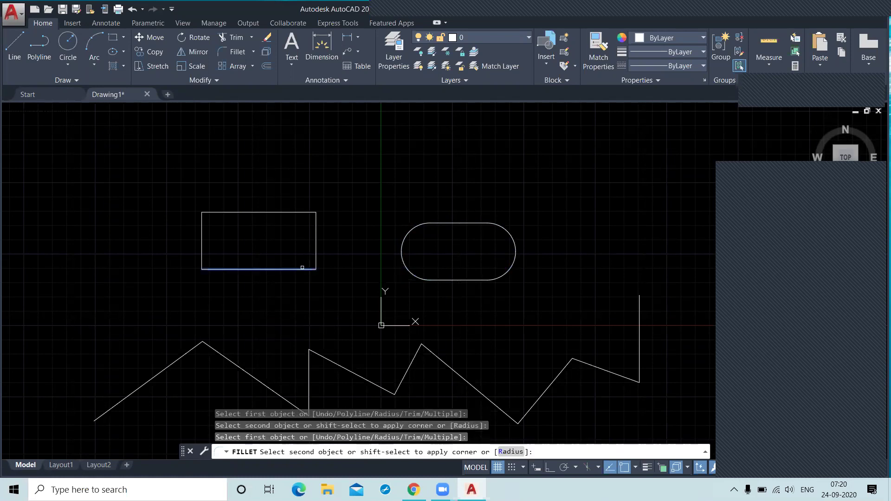
left_click(316, 252)
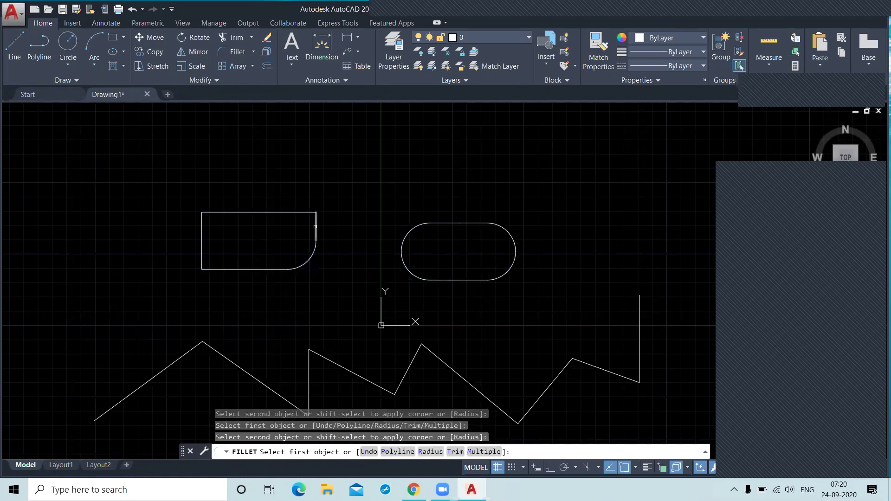
left_click(316, 225)
left_click(294, 213)
left_click(223, 211)
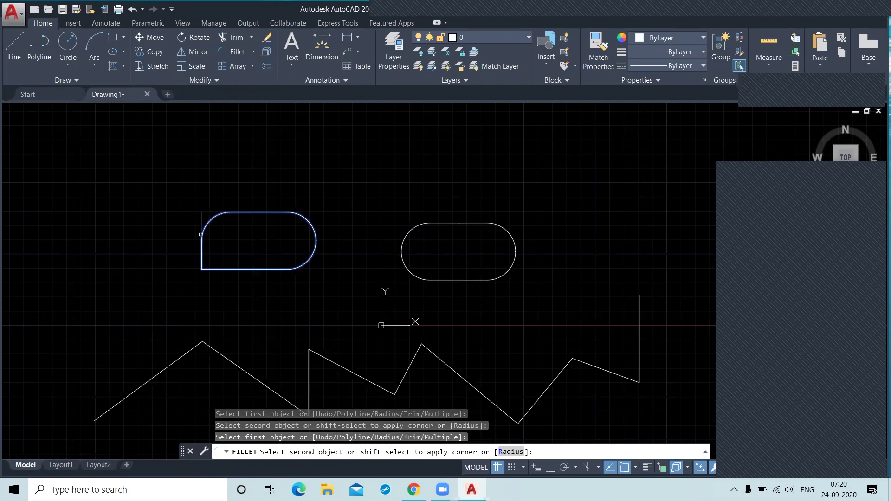
left_click(200, 235)
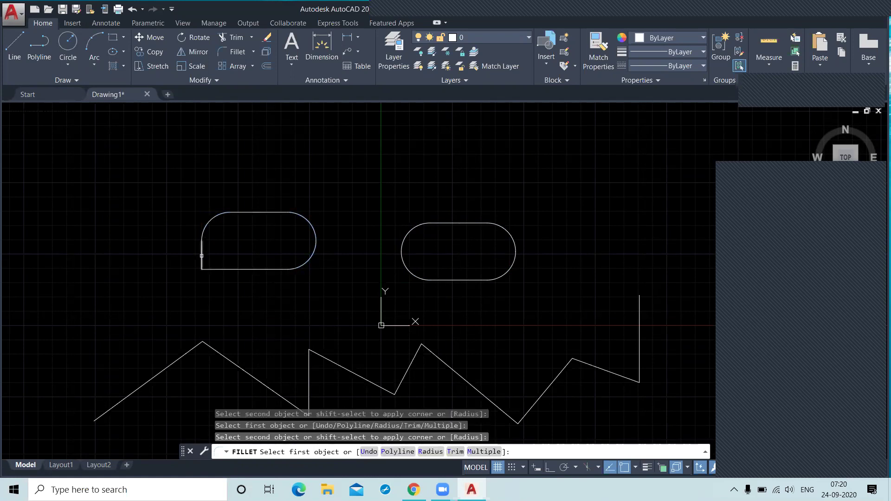
left_click(202, 256)
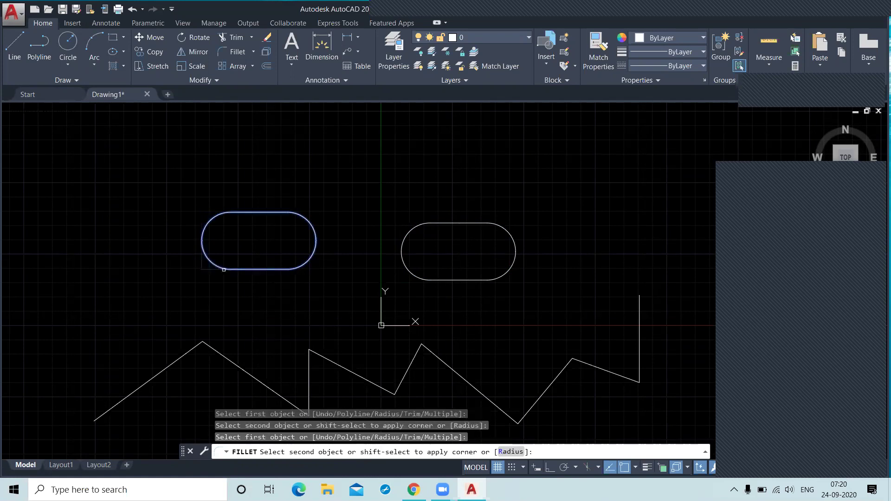
left_click(221, 267)
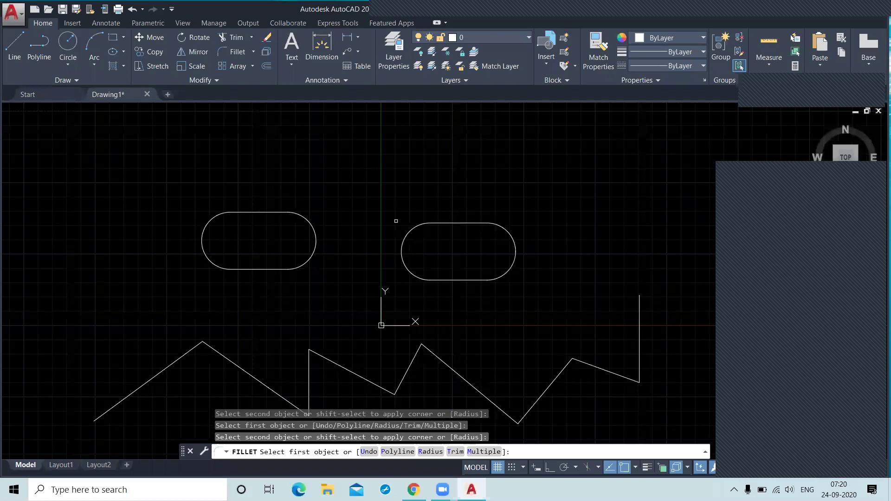
Undo the corner fillets on both rectangles.
key("ctrl+z")
key("ctrl+z")
key("ctrl+z")
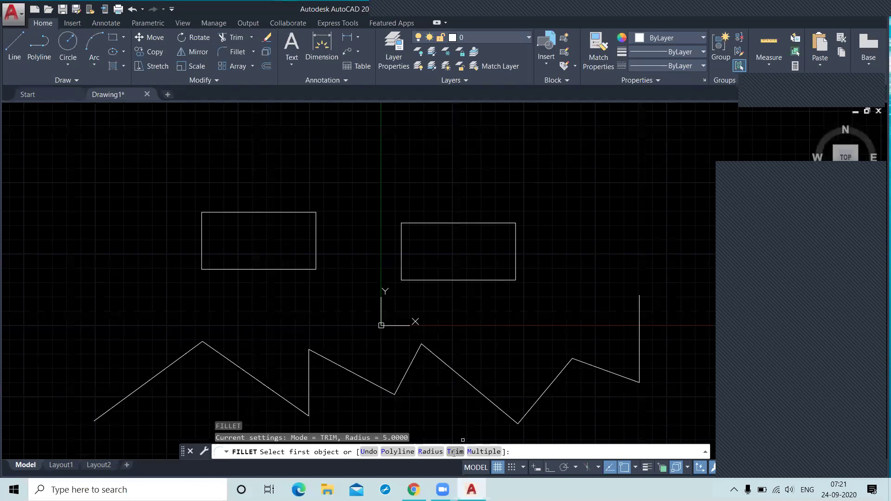
Switch Fillet to No trim mode and round the right rectangle's upper-right corner with radius 5.
left_click(454, 452)
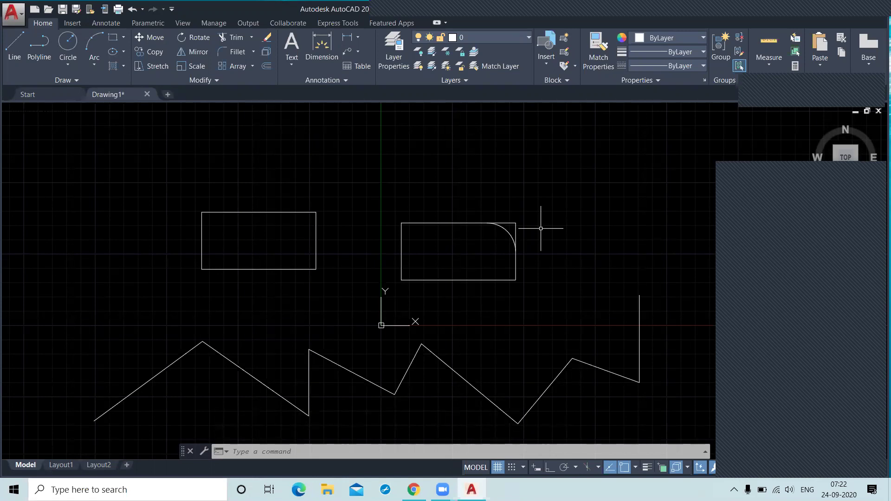
type("f")
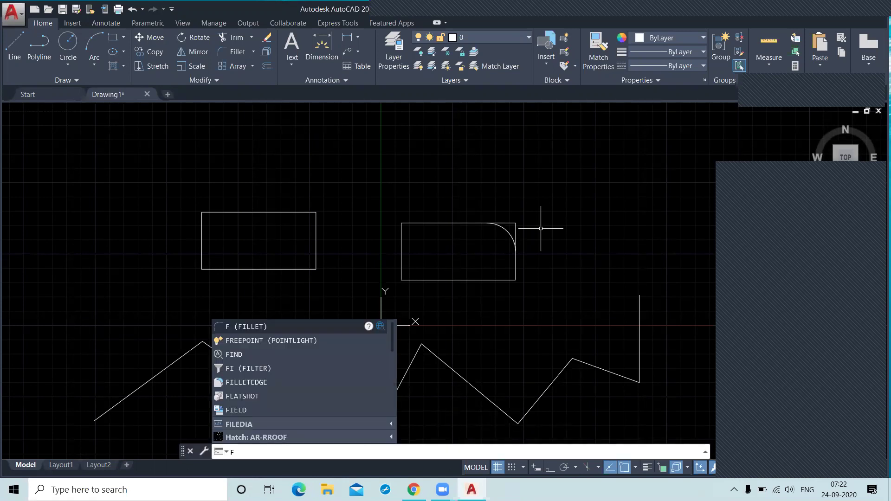
key("Return")
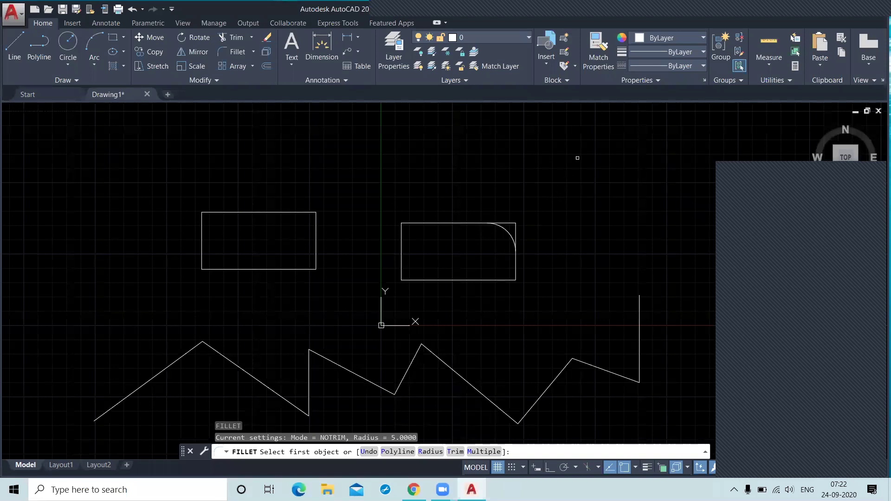
right_click(585, 164)
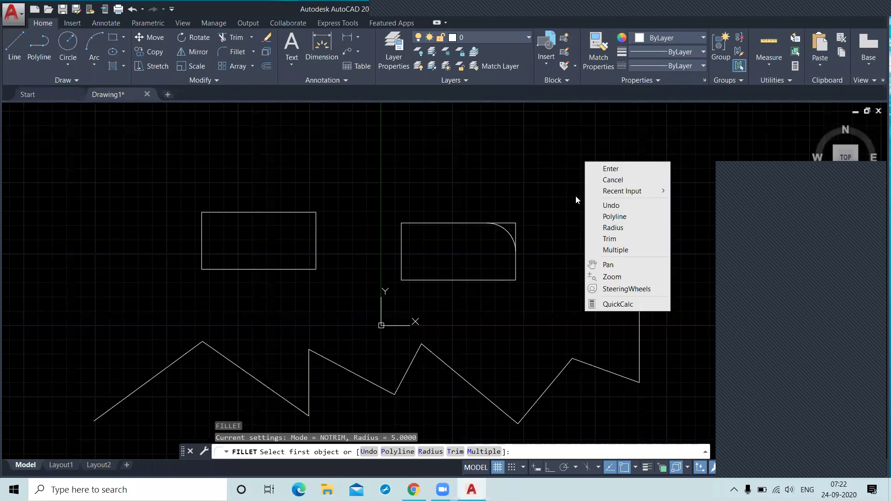
left_click(606, 169)
key("Return")
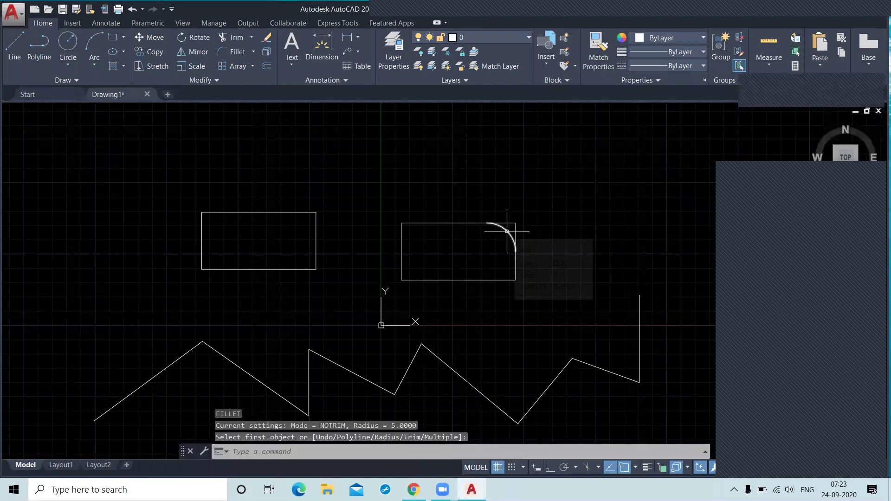
Examine the untrimmed fillet arc at the right rectangle's upper-right corner, and undo that fillet.
left_click(510, 234)
scroll(484, 266, "up", 2)
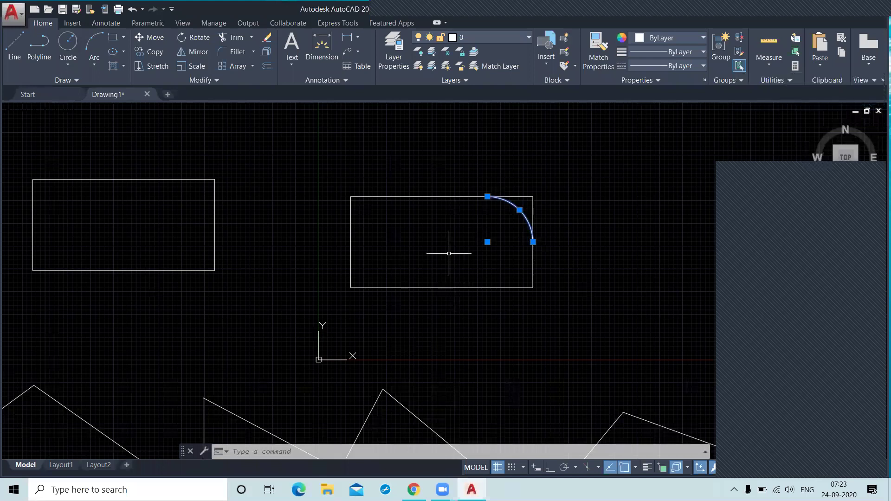
key("Escape")
key("Escape")
key("Escape")
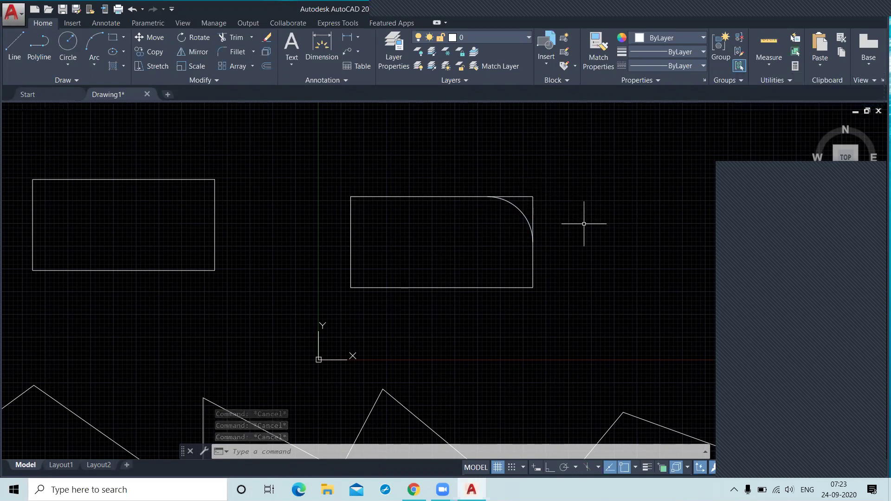
scroll(583, 223, "down", 2)
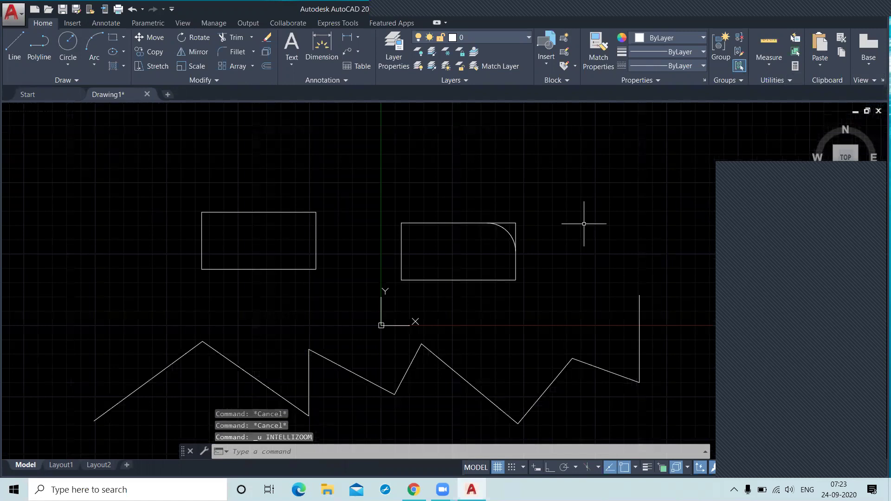
key("ctrl+z")
Fillet all corners of the left polyline rectangle at once with Fillet's Polyline option at radius 5.
key("Return")
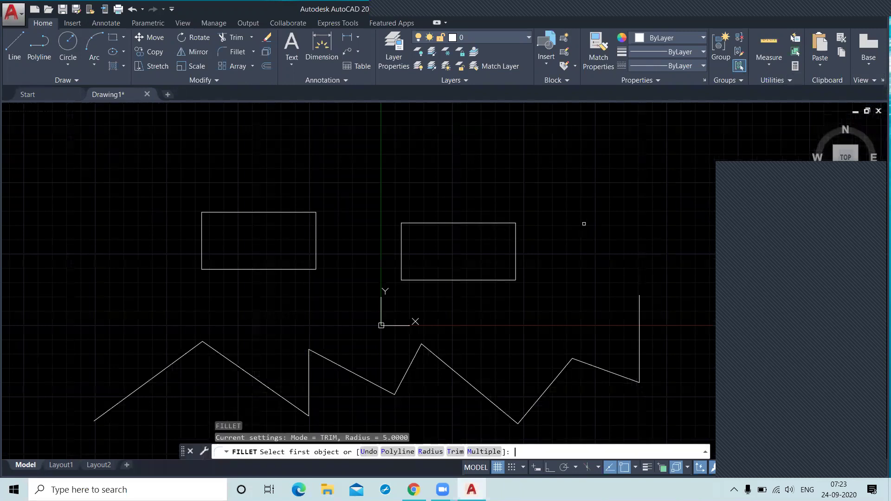
left_click(393, 452)
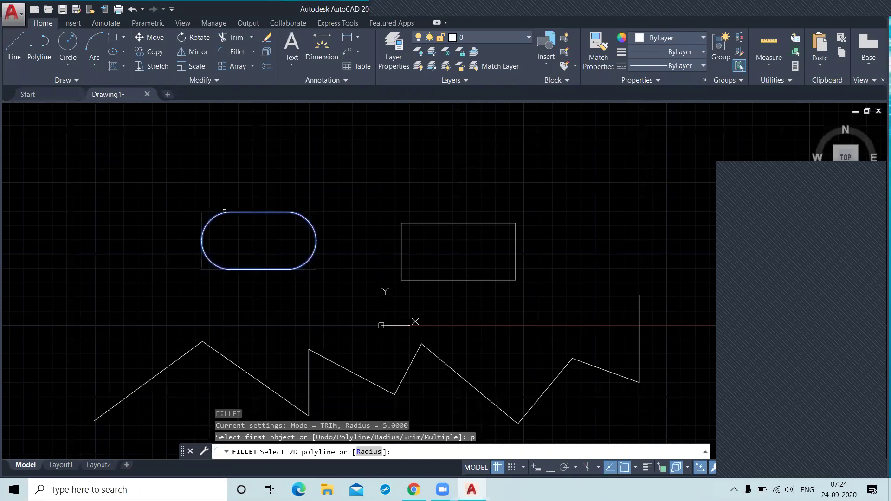
left_click(224, 211)
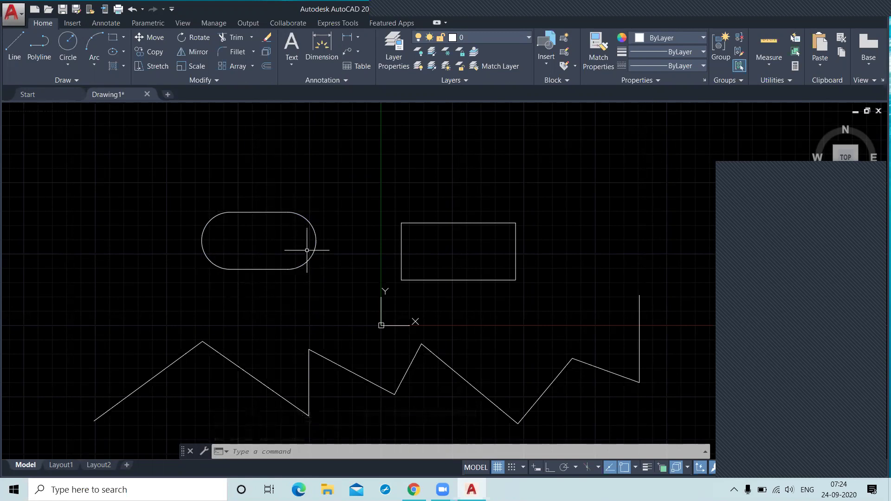
Round every vertex of the zigzag polyline at once with Fillet's Polyline option at radius 3.
middle_click_drag(332, 282, 345, 265)
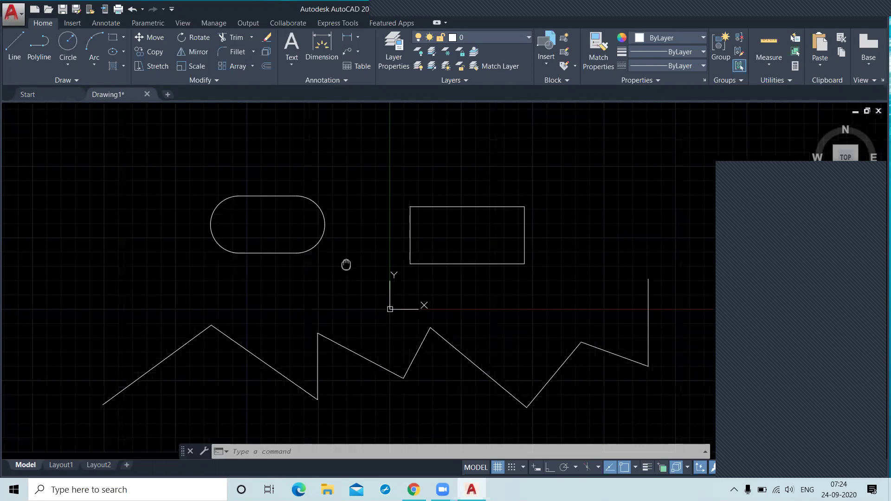
middle_click_drag(346, 264, 365, 219)
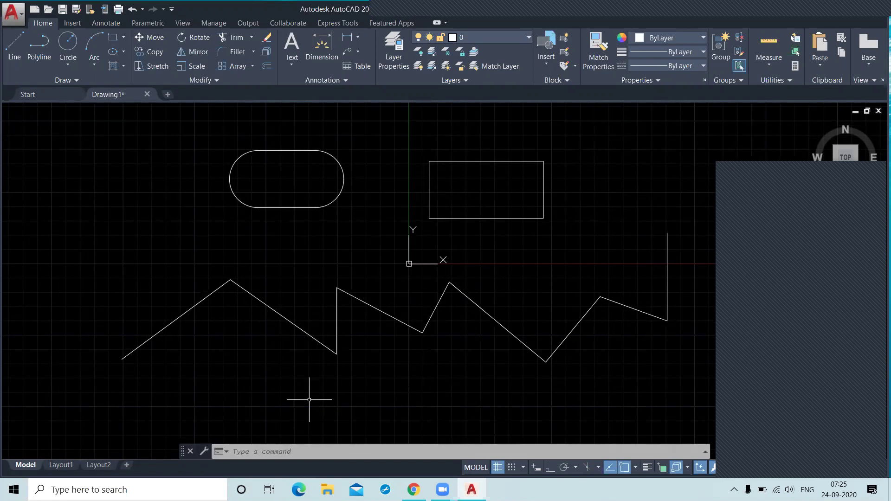
type("f")
key("Return")
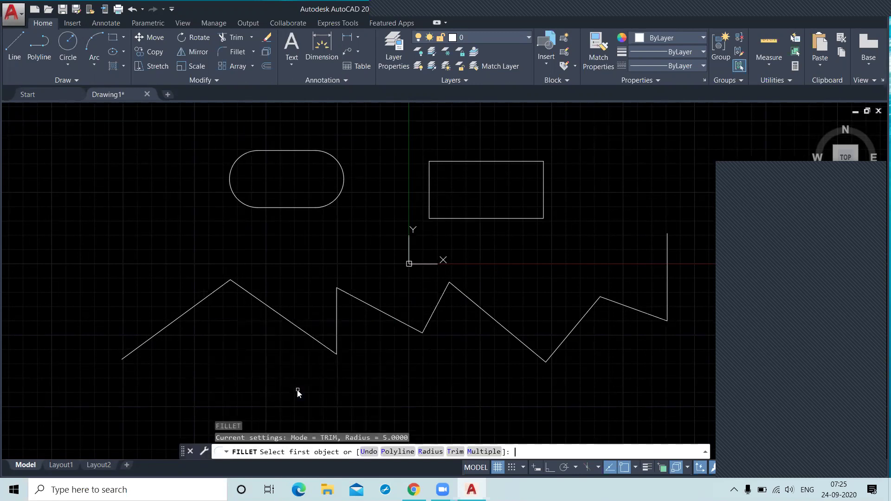
type("r")
key("Return")
type("3")
key("Return")
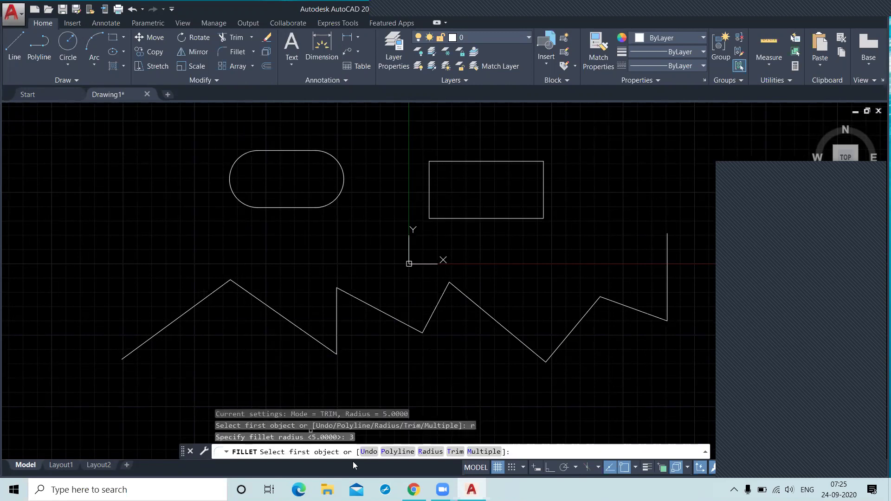
left_click(391, 452)
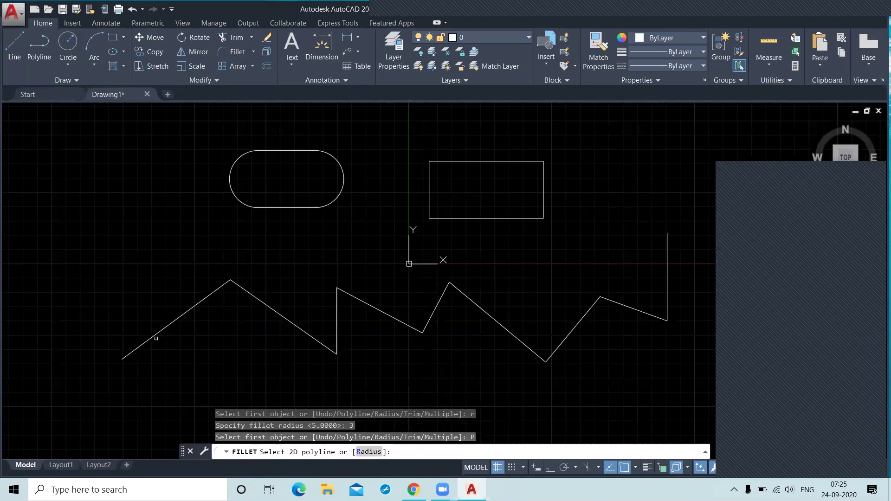
left_click(153, 334)
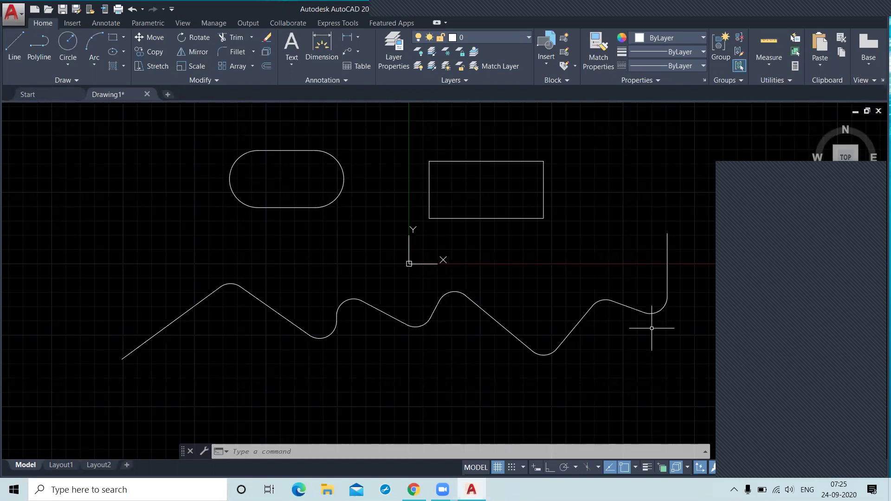
type("f")
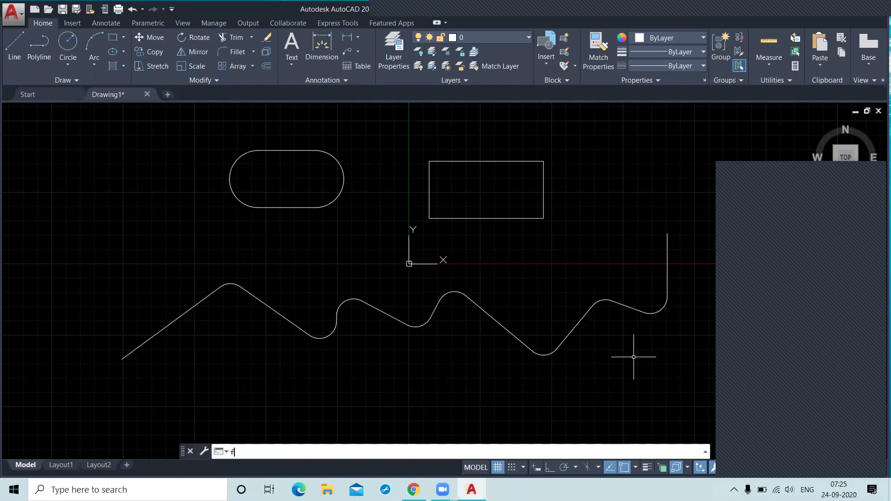
key("Return")
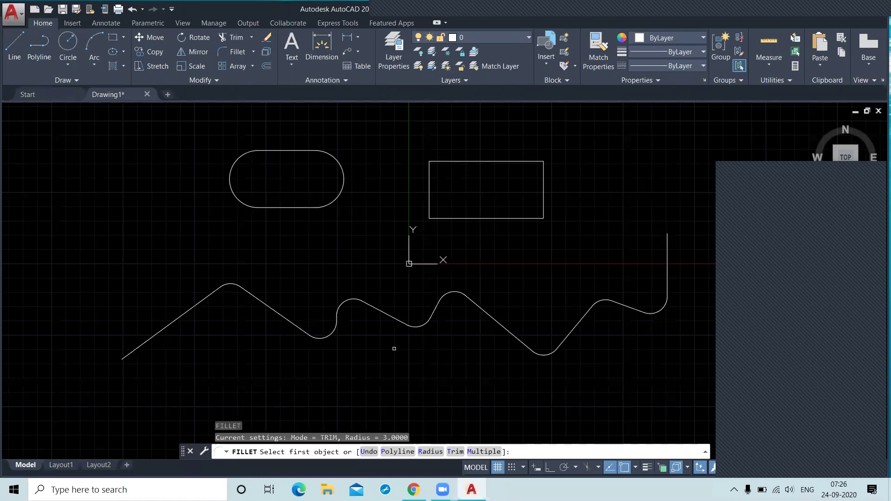
key("Escape")
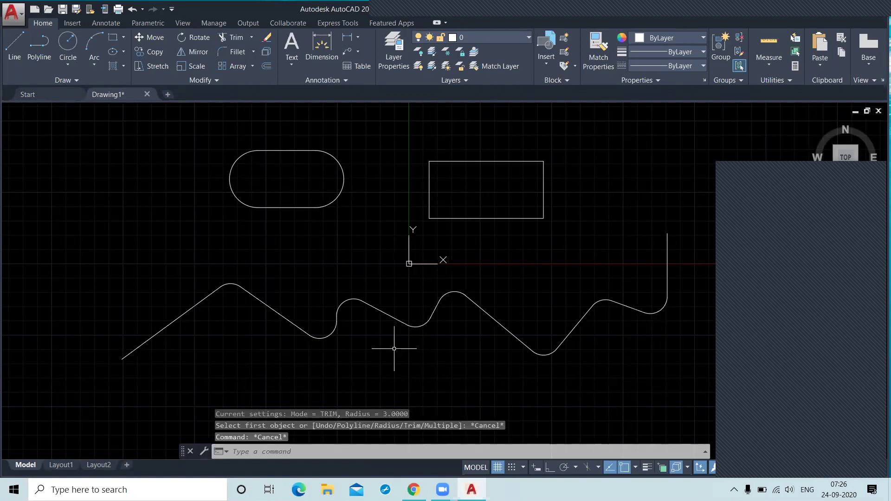
Undo the polyline fillets on the zigzag and the left rectangle.
key("ctrl+z")
key("ctrl+z")
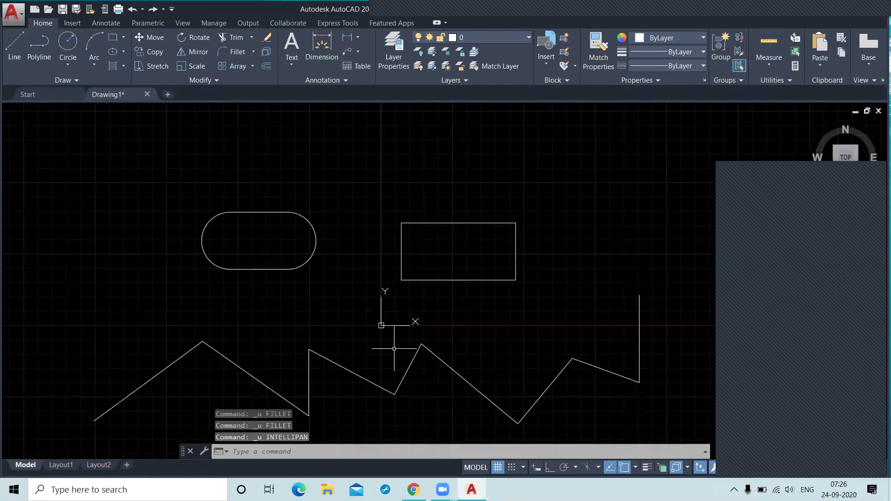
key("ctrl+z")
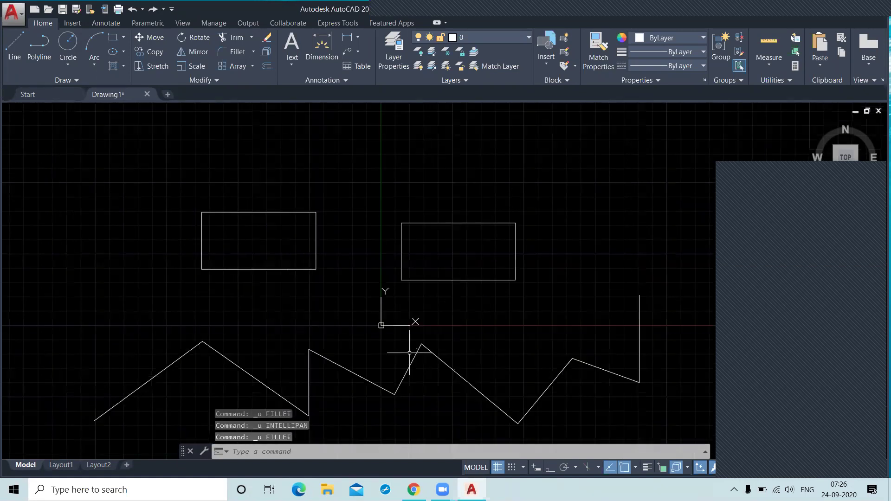
Draw a diagonal line across the right rectangle's upper-right corner, from its top edge to its right edge.
middle_click_drag(409, 353, 367, 369)
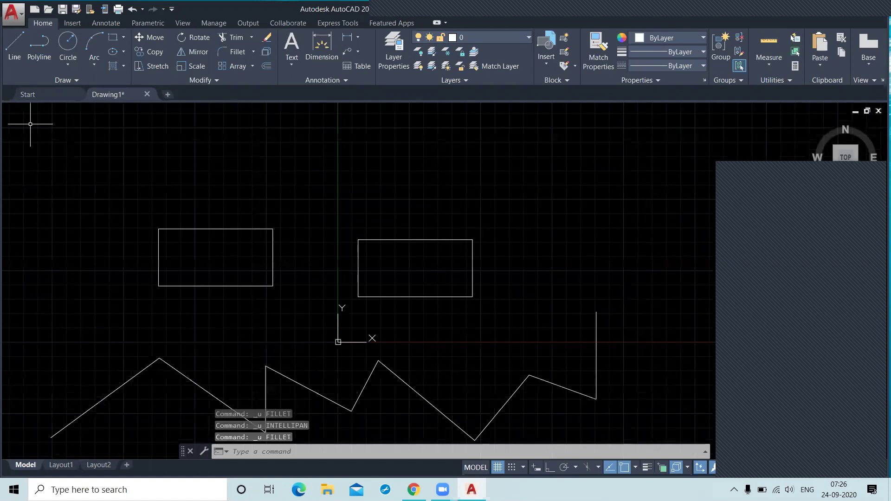
left_click(15, 57)
left_click(448, 240)
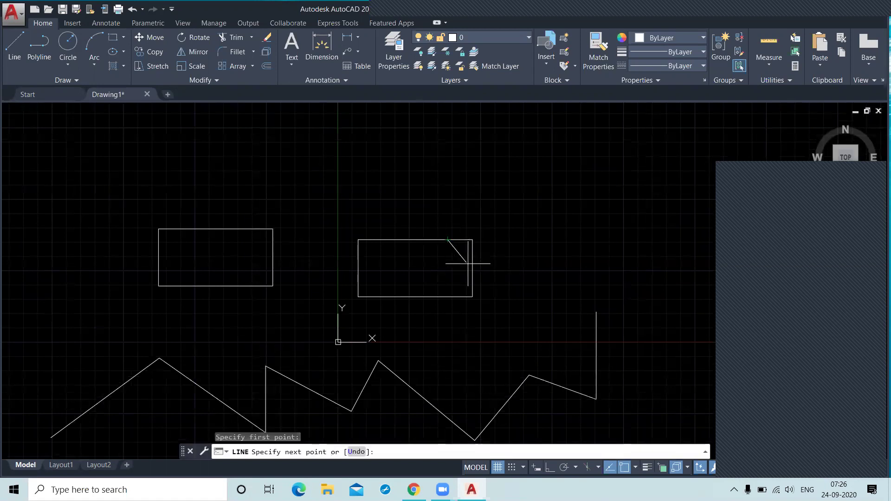
left_click(472, 268)
right_click(505, 244)
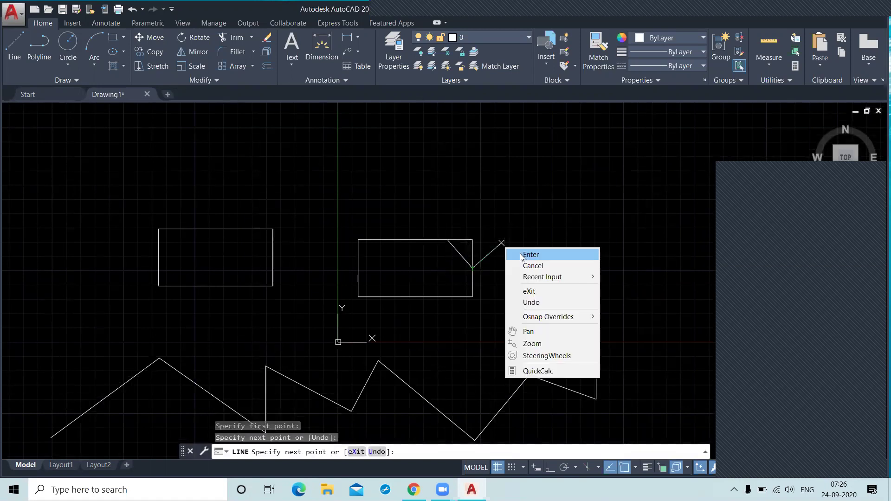
left_click(517, 253)
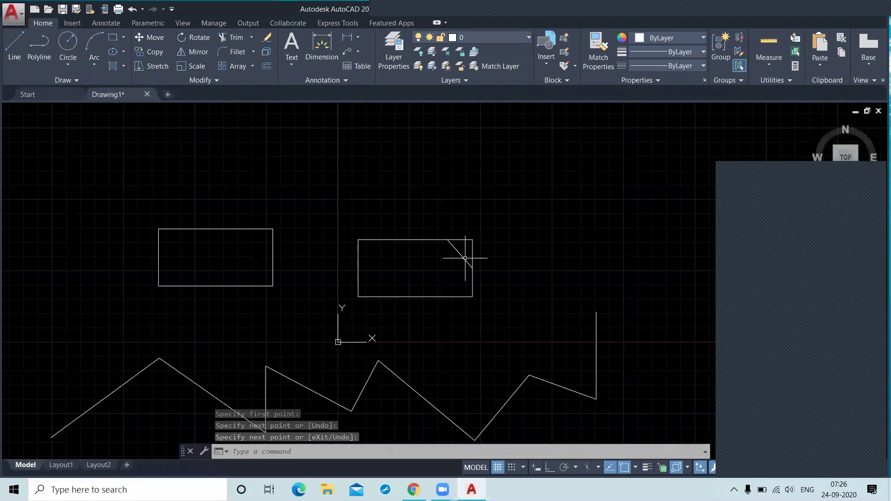
Delete the diagonal line across the right rectangle's upper-right corner.
scroll(465, 258, "up", 2)
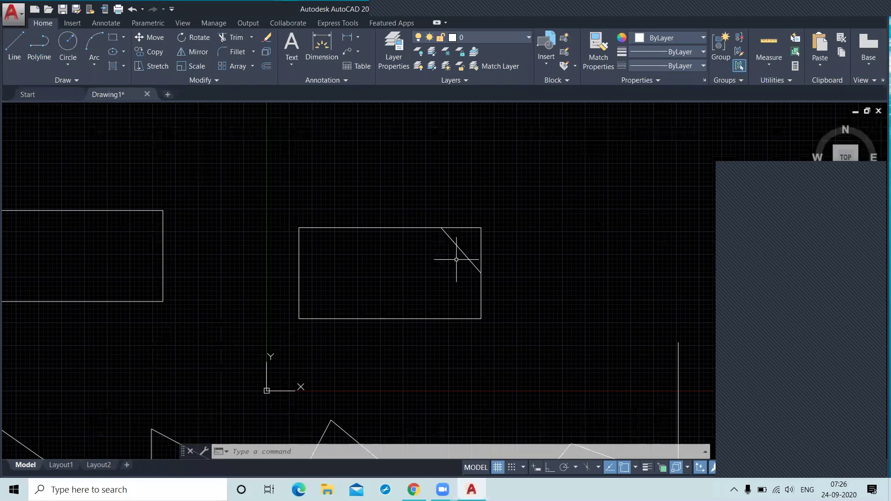
scroll(457, 260, "up", 2)
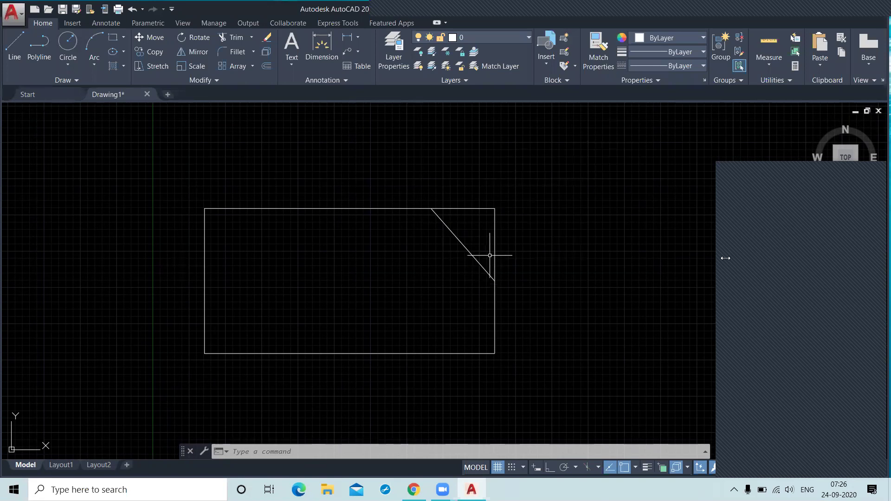
left_click(784, 241)
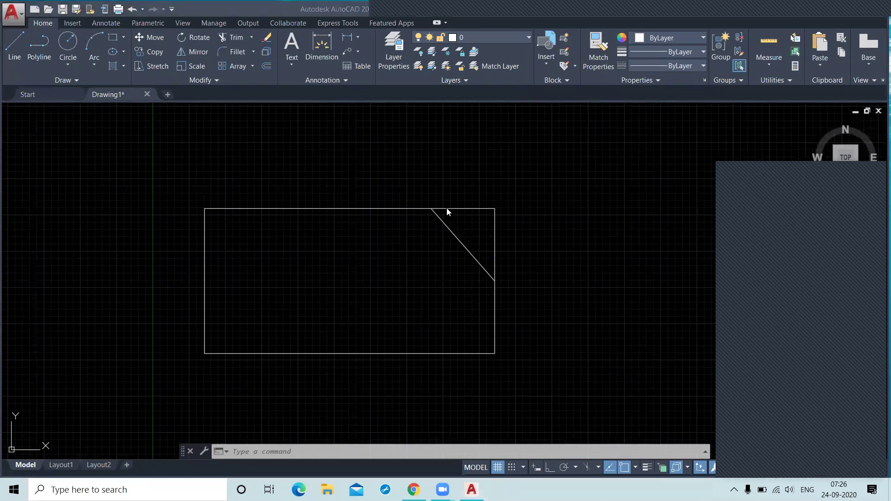
left_click(539, 247)
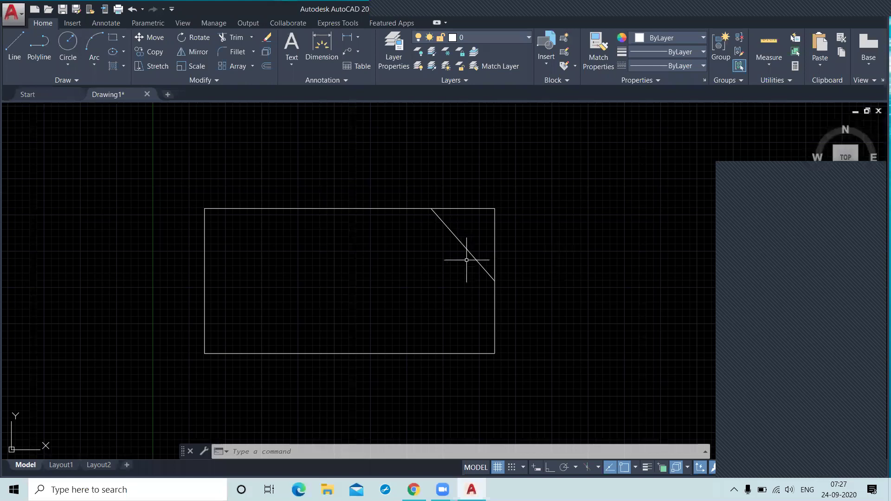
left_click(461, 244)
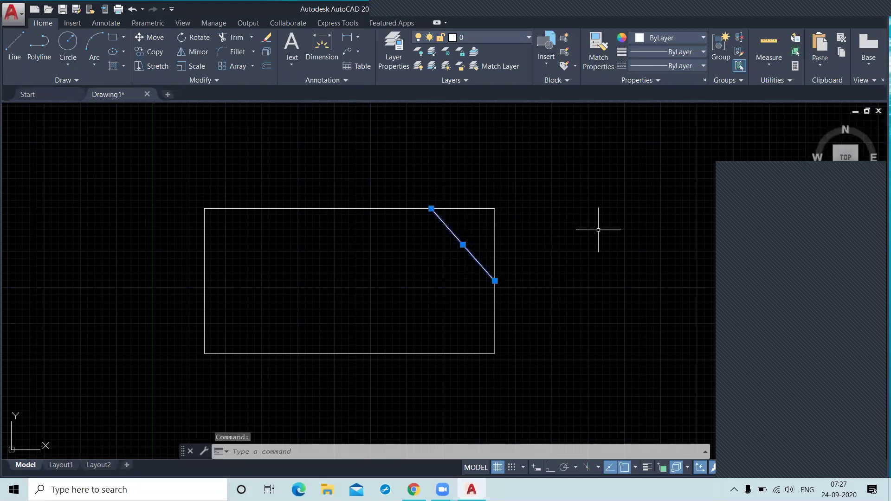
key("Delete")
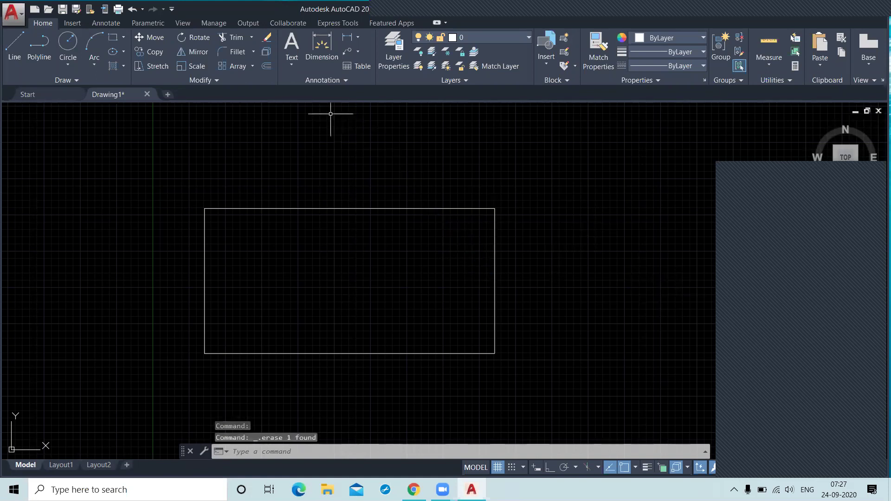
Chamfer the right rectangle's upper-right corner with distances of 5 on the right edge and 7 on the top edge.
left_click(254, 52)
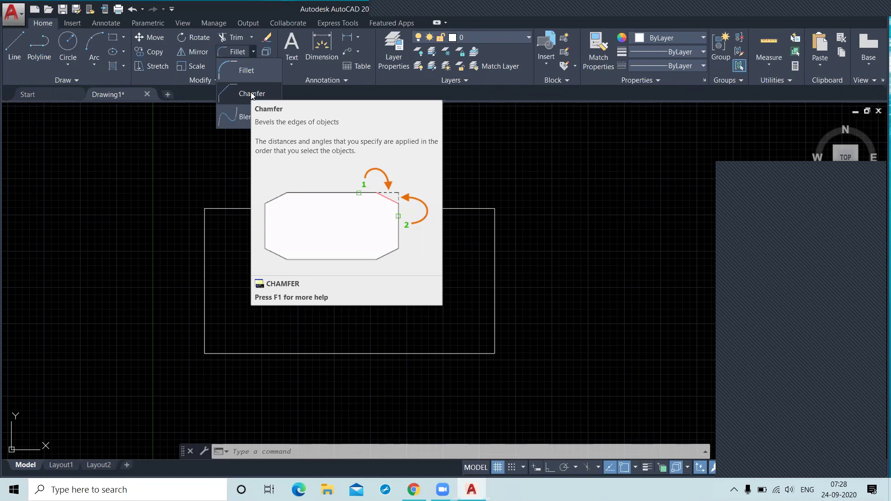
left_click(194, 169)
type("c")
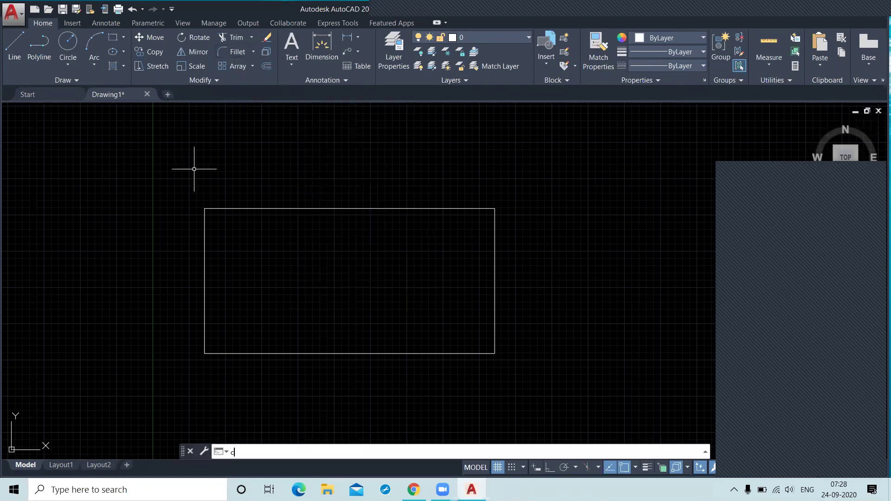
type("ha")
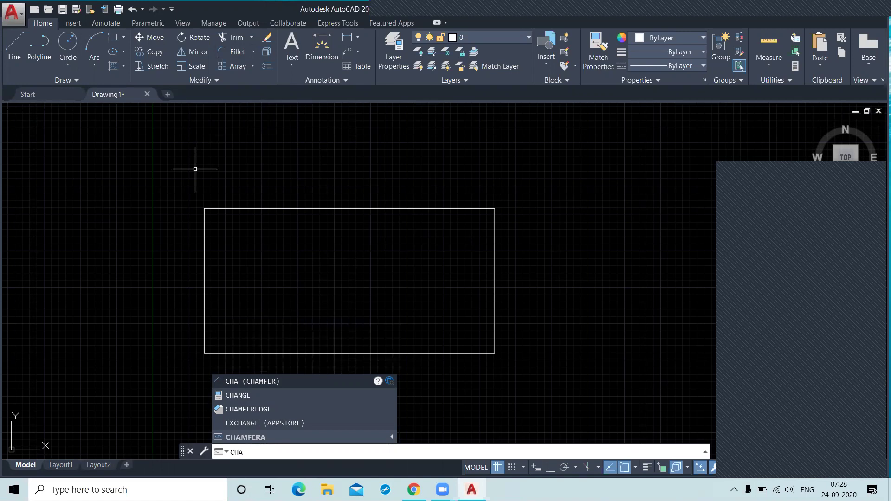
key("Return")
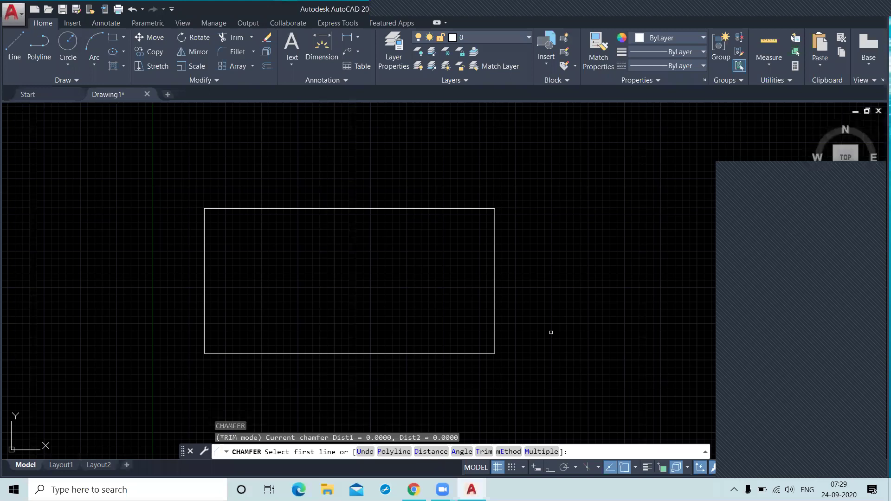
type("d")
key("Return")
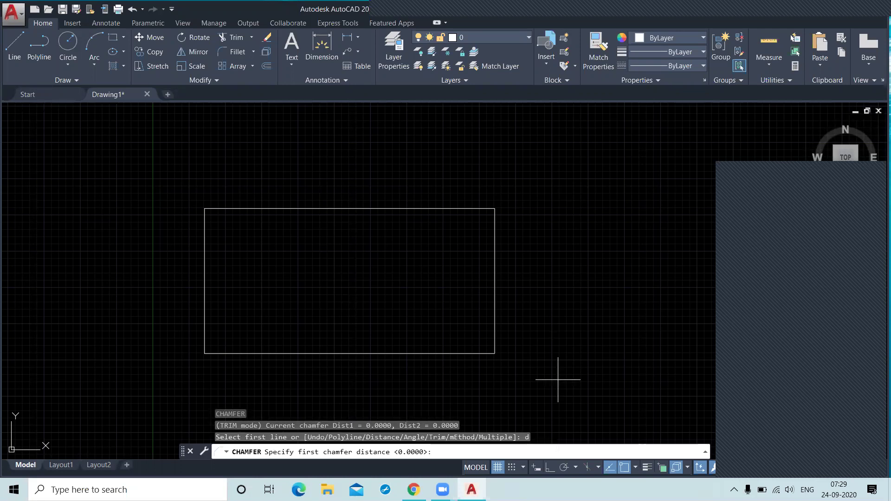
type("5")
key("Return")
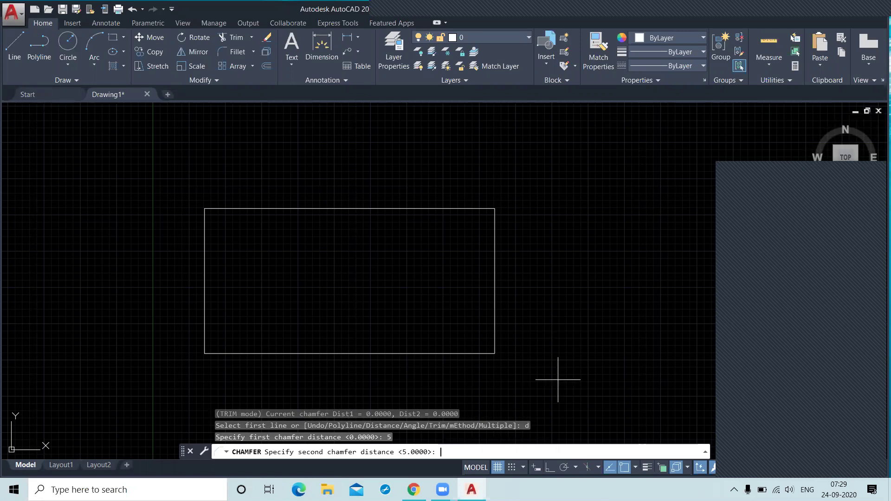
type("7")
key("Return")
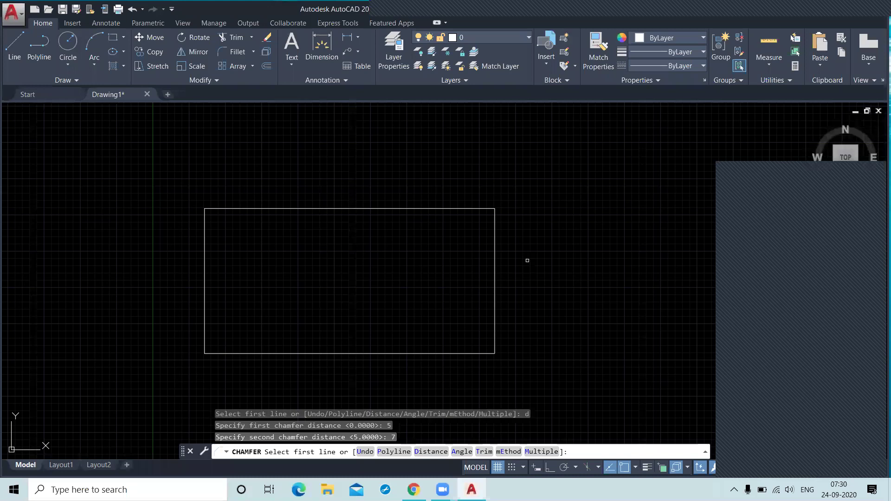
left_click(493, 229)
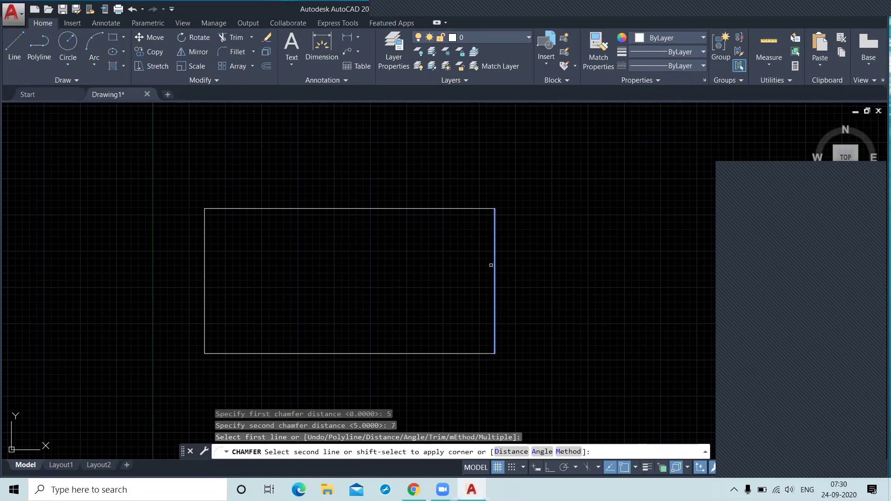
left_click(429, 208)
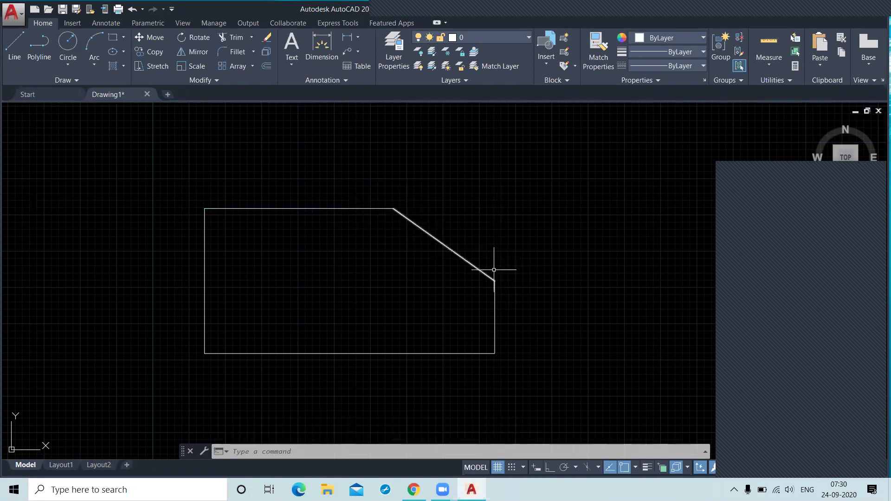
Draw two lines from the chamfer's ends to the original upper-right corner to rebuild the cut-off corner.
left_click(14, 46)
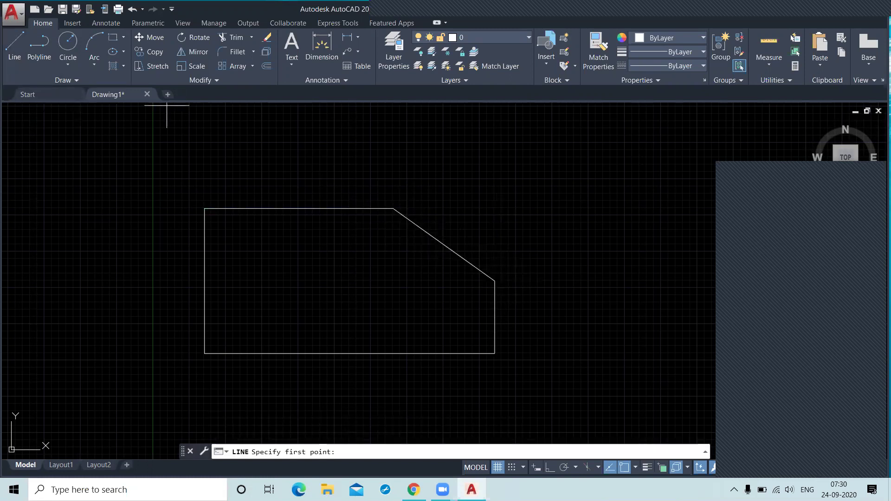
left_click(394, 208)
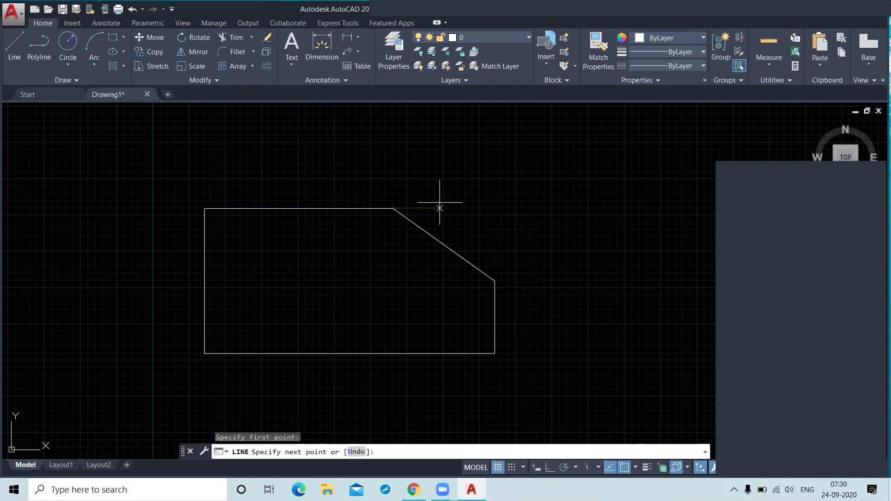
left_click(494, 208)
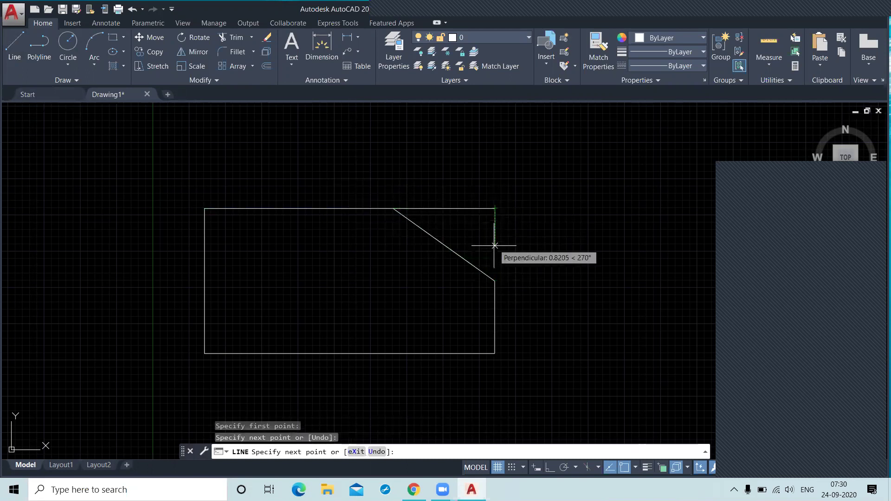
left_click(494, 281)
right_click(530, 243)
left_click(539, 251)
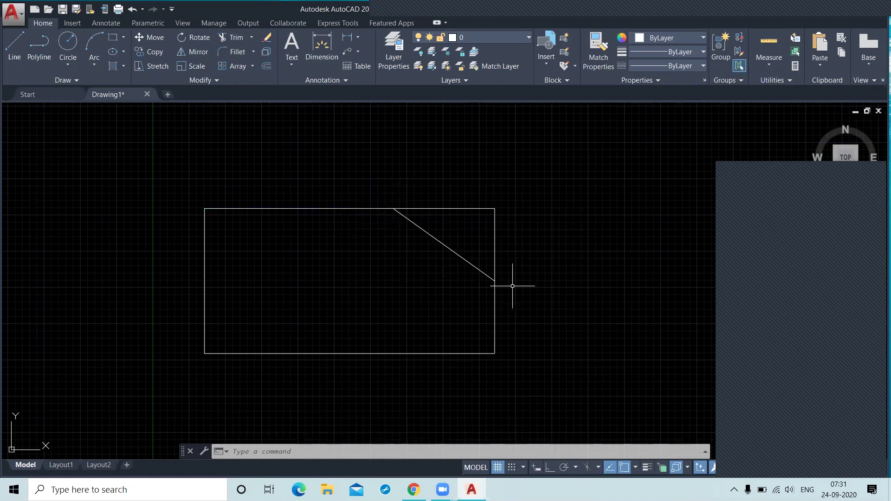
Delete the two lines that outline the cut-off upper-right corner.
left_click(519, 251)
left_click(478, 192)
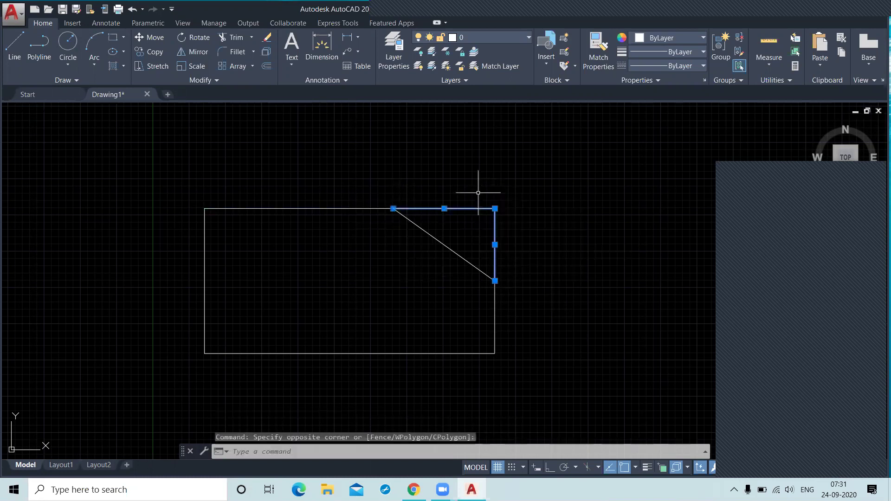
key("Delete")
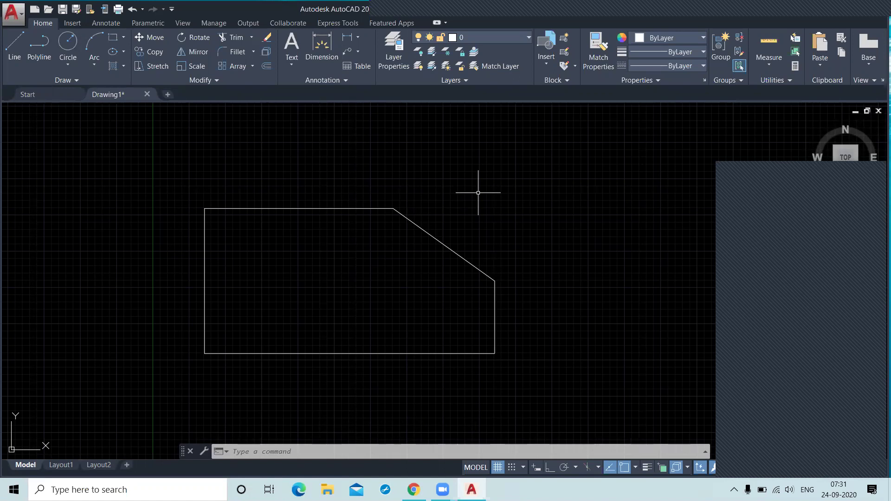
Undo the erasure, the two corner lines and the chamfer on the right rectangle.
key("ctrl+z")
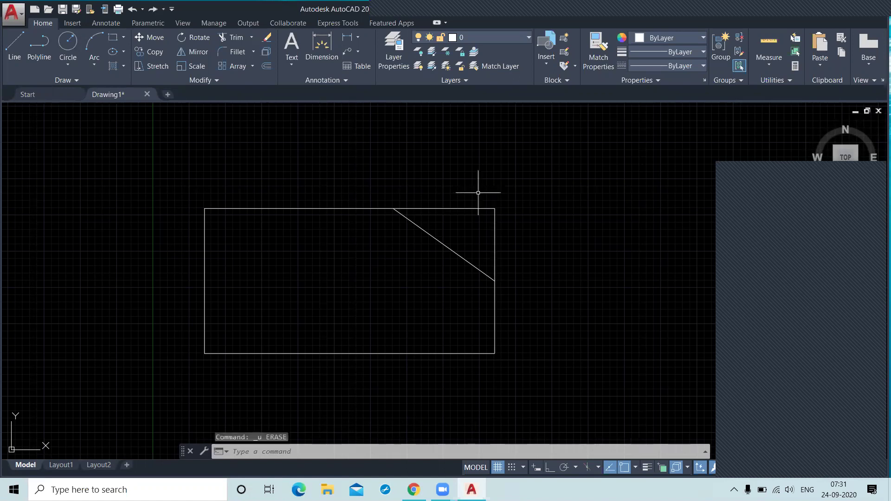
key("ctrl+z")
key("ctrl+z")
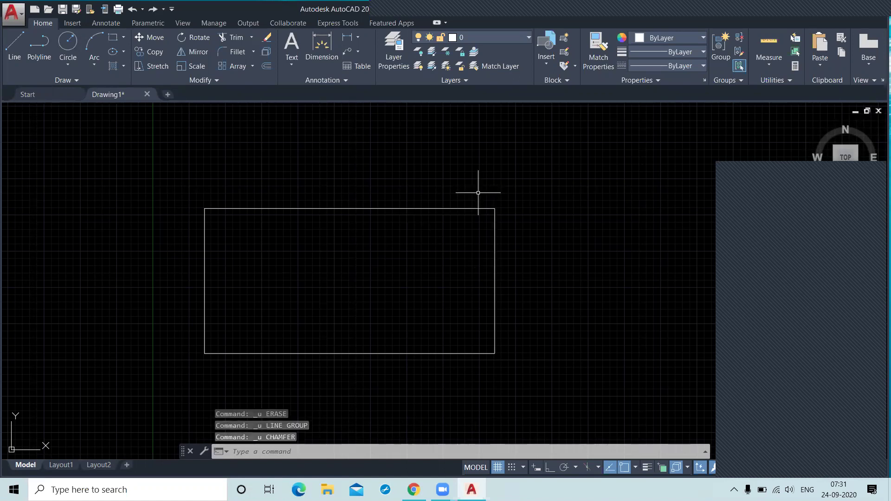
Chamfer every corner of the left rectangle with the Polyline option, using a first distance of 5 and a second distance of 3.
type("c")
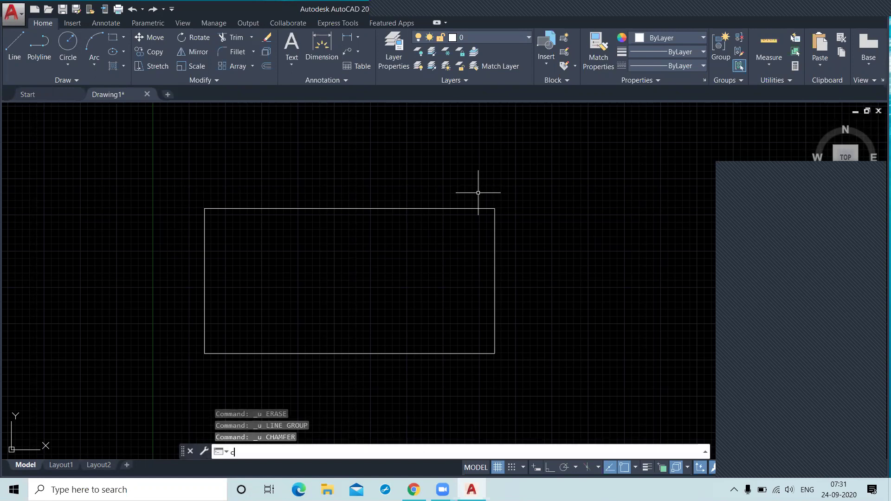
type("ha")
key("Return")
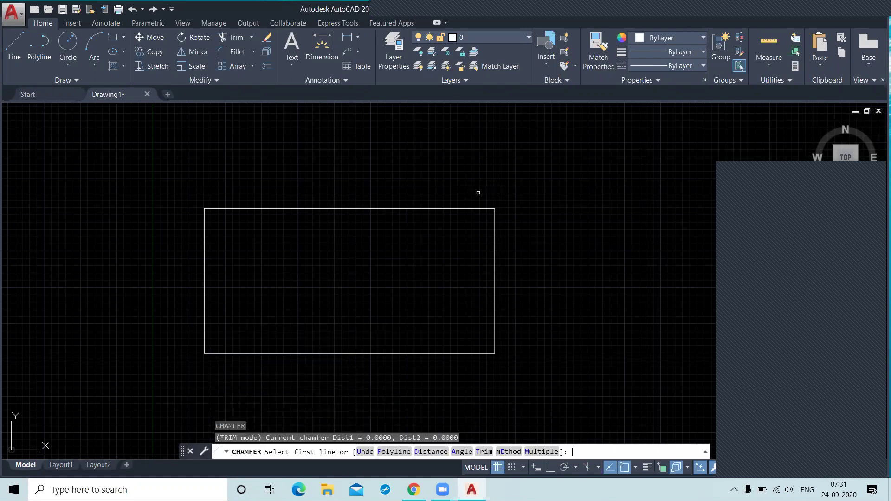
type("d")
key("Return")
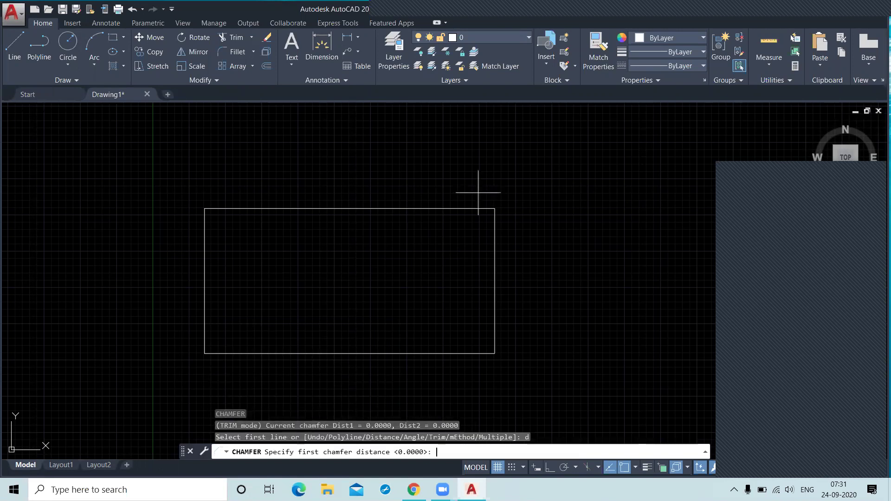
type("5")
key("Return")
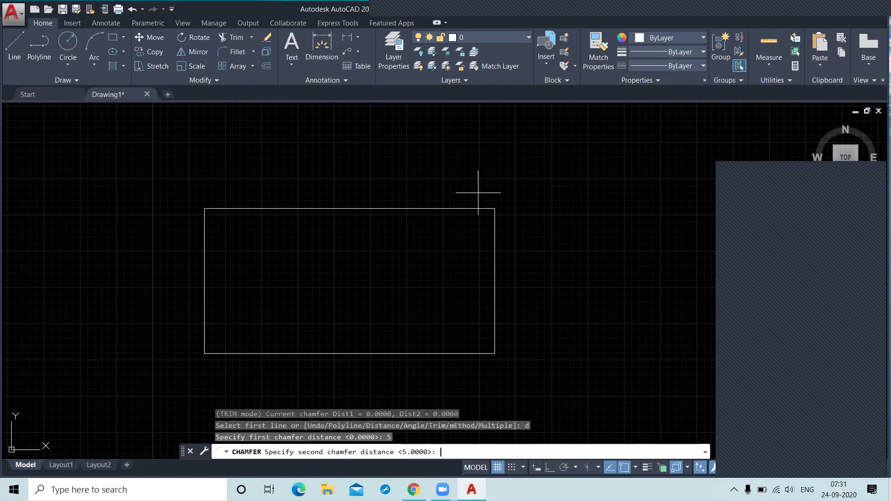
type("3")
key("Return")
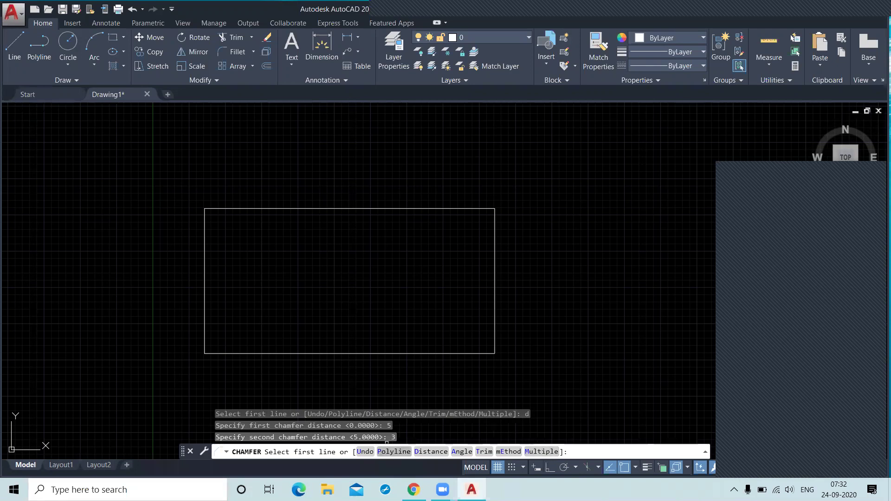
scroll(607, 292, "down", 2)
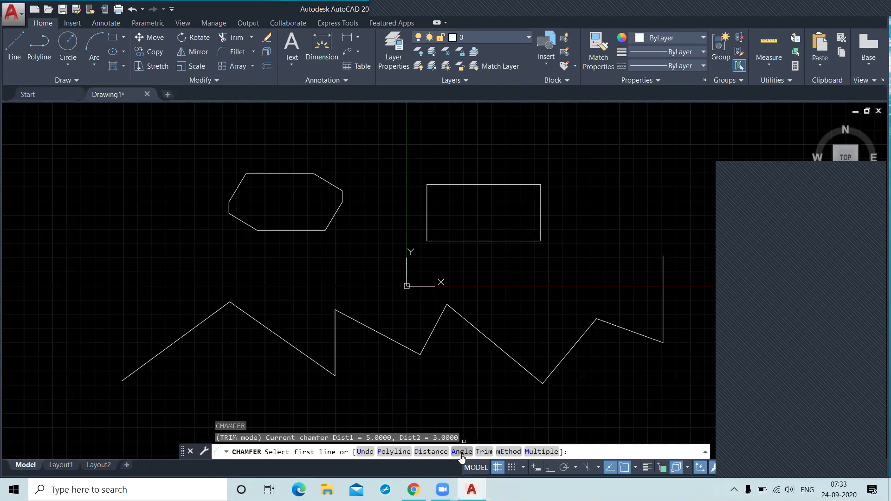
Chamfer the right rectangle's upper-right corner with the Angle option, length 5 on the top edge and an angle of 30 degrees.
type("a")
key("Return")
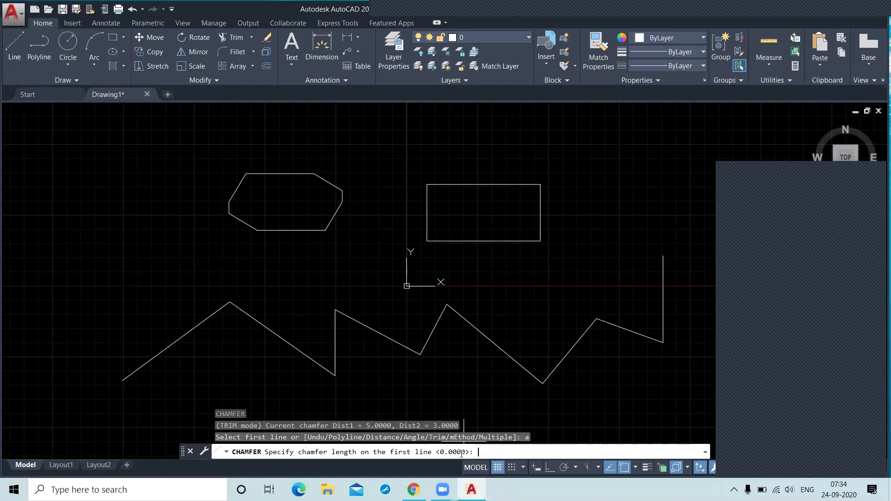
type("5")
key("Return")
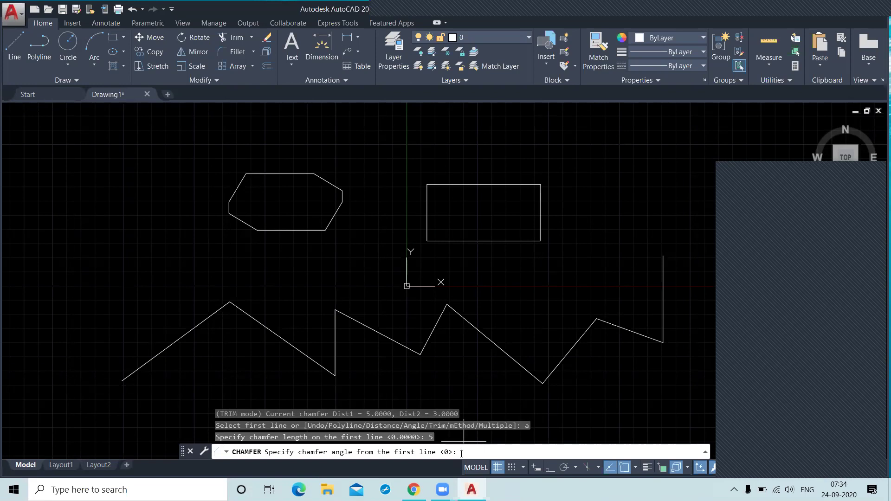
type("30")
key("Return")
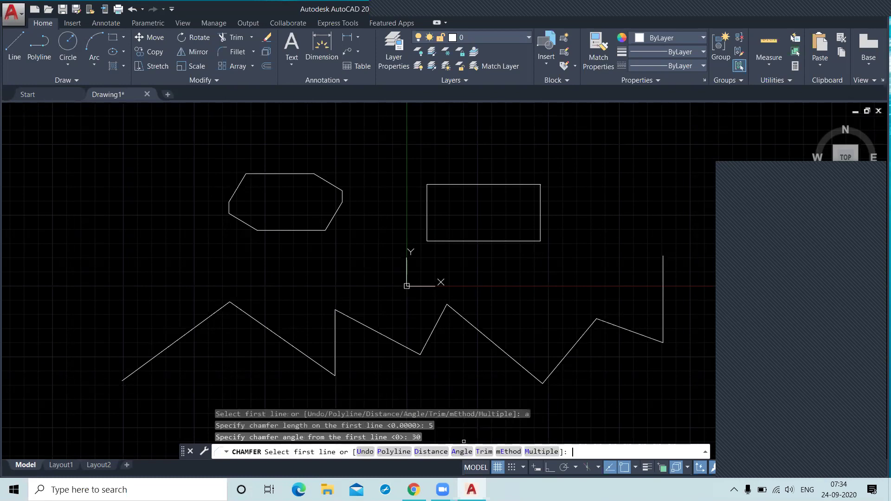
left_click(507, 185)
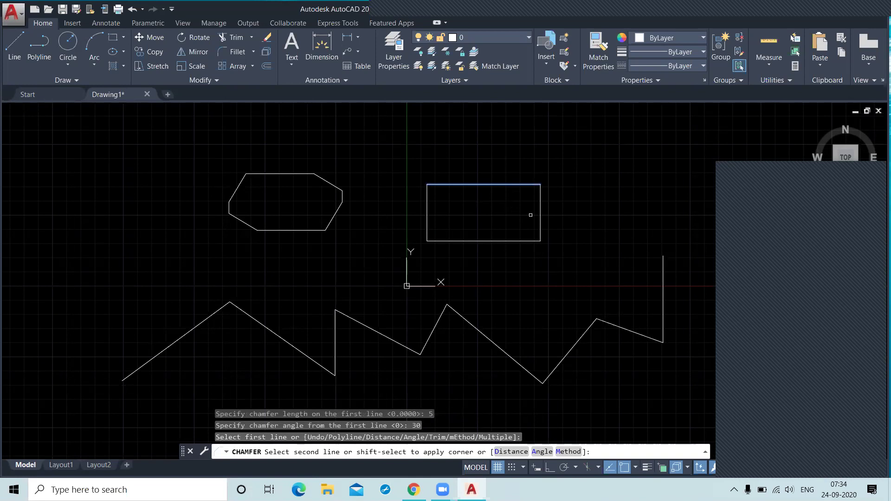
left_click(540, 218)
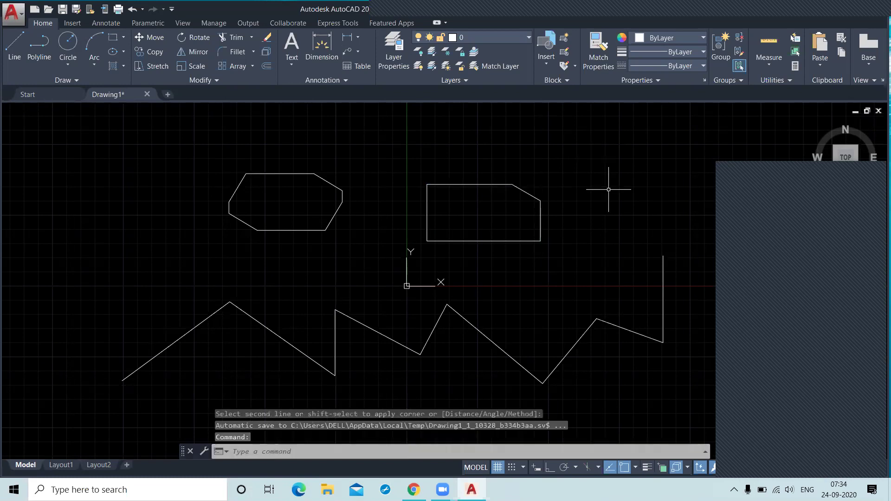
Draw a horizontal line from the chamfer's upper end outward past the rectangle's right edge.
left_click(18, 51)
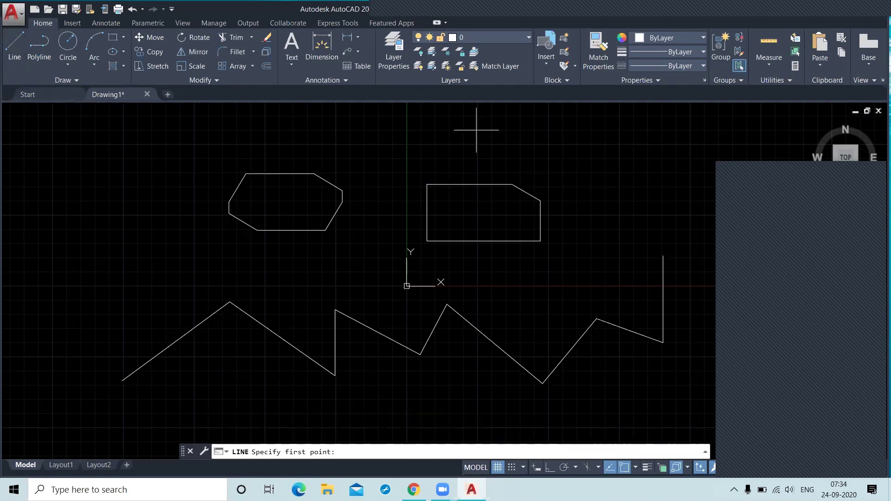
left_click(512, 184)
left_click(578, 185)
right_click(580, 183)
left_click(599, 187)
Delete the horizontal line extending from the chamfer's upper end.
scroll(524, 188, "up", 4)
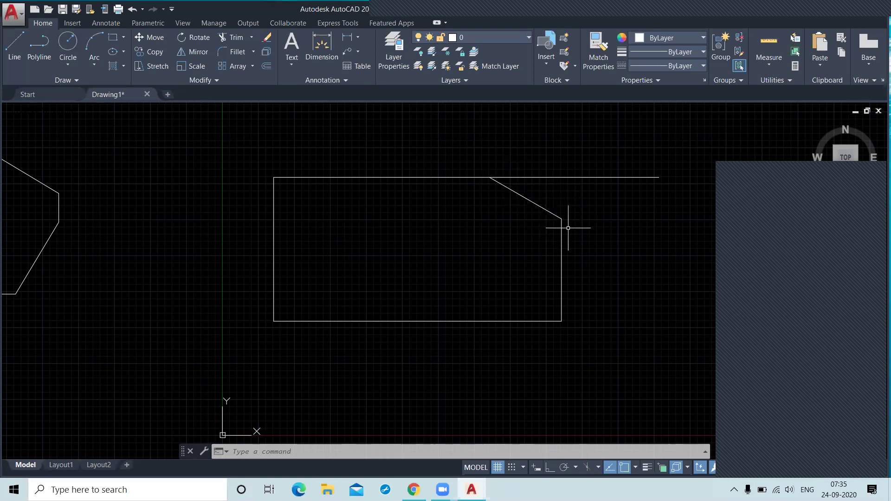
left_click(576, 198)
left_click(557, 170)
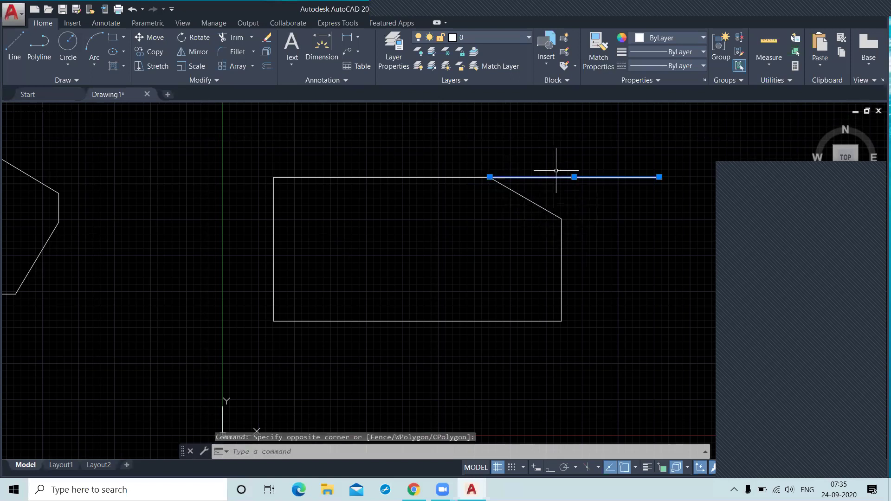
key("Delete")
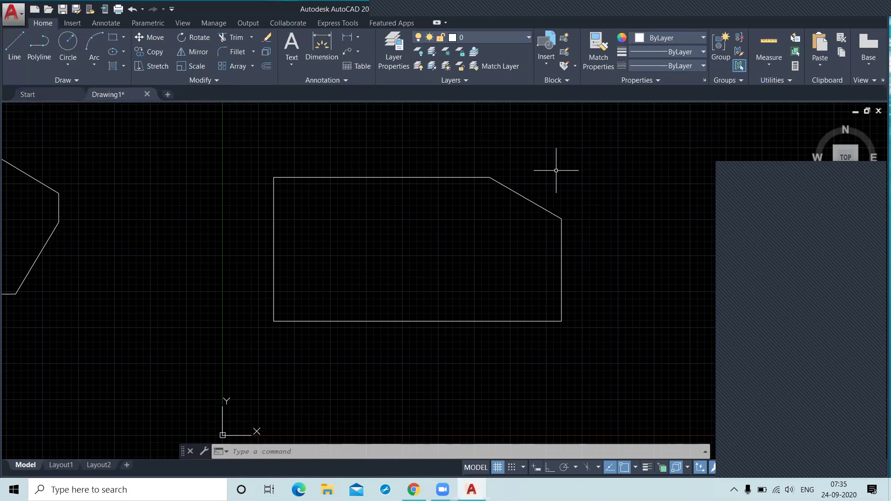
Blend the right rectangle's top edge at its chamfered end with the upper end of the zigzag polyline's last vertical segment, using Tangent continuity.
scroll(559, 170, "down", 2)
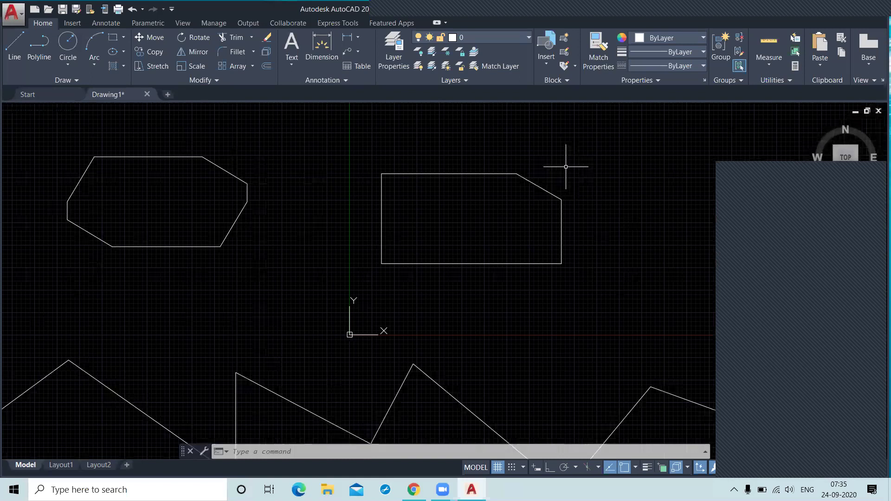
left_click(253, 55)
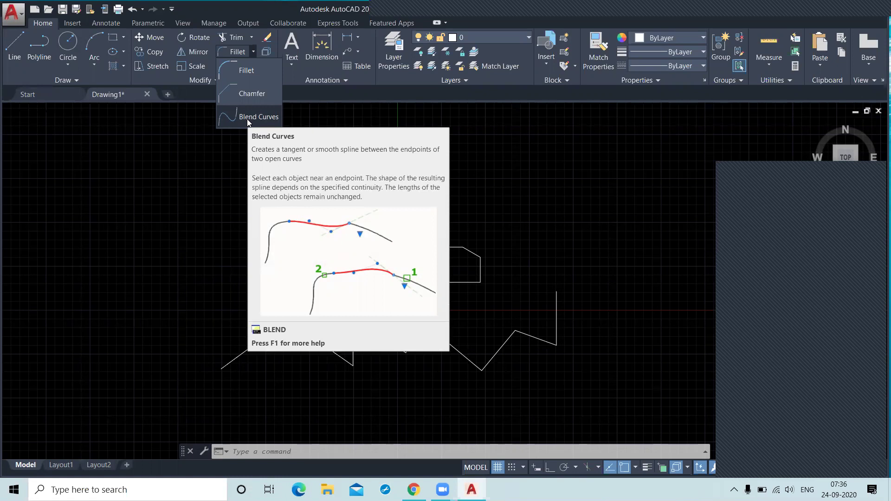
key("Escape")
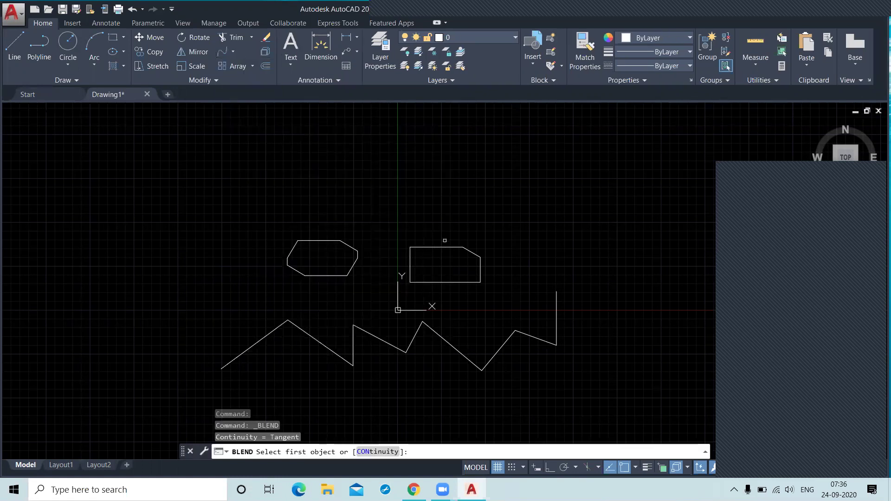
left_click(445, 247)
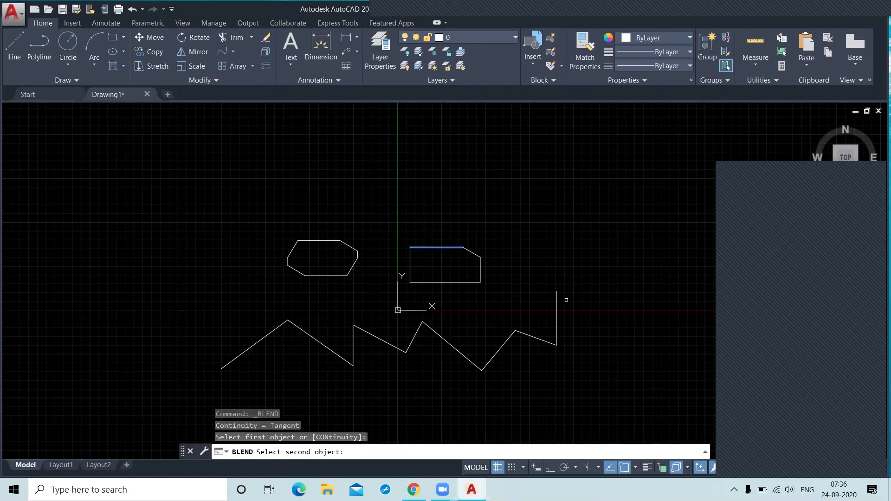
left_click(555, 302)
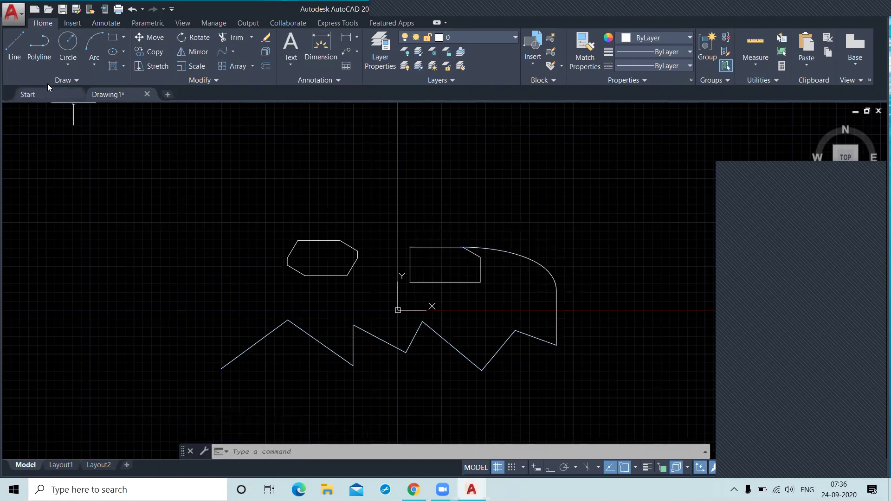
Draw a single slanted line beyond the zigzag polyline's left end, running from lower right to upper left.
left_click(14, 46)
left_click(176, 330)
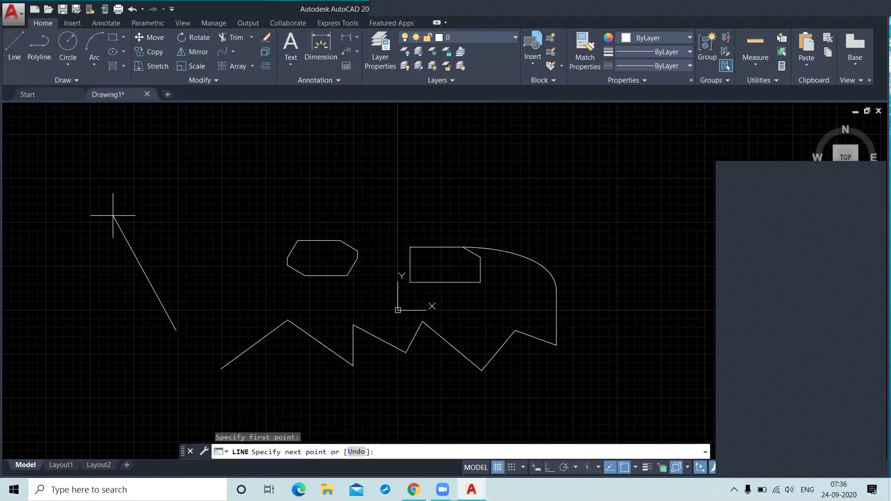
left_click(112, 215)
right_click(173, 201)
left_click(174, 202)
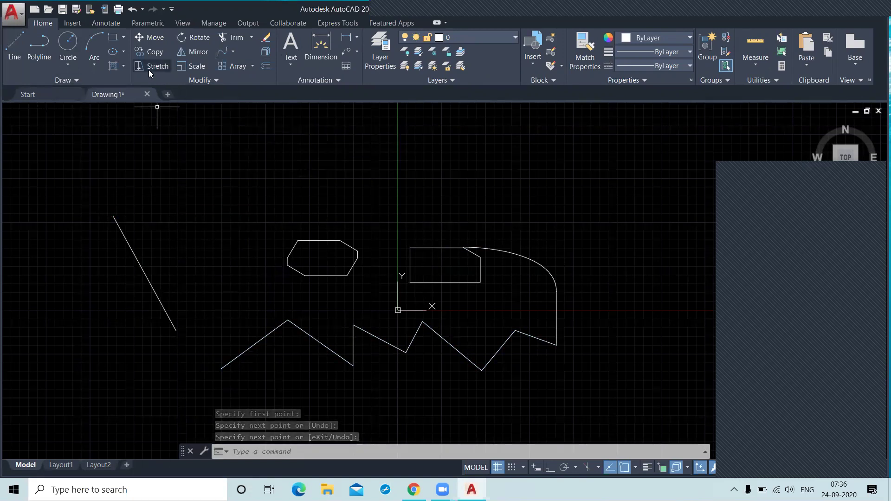
Create a blend curve between the slanted line's upper end and the zigzag polyline's left end.
left_click(222, 52)
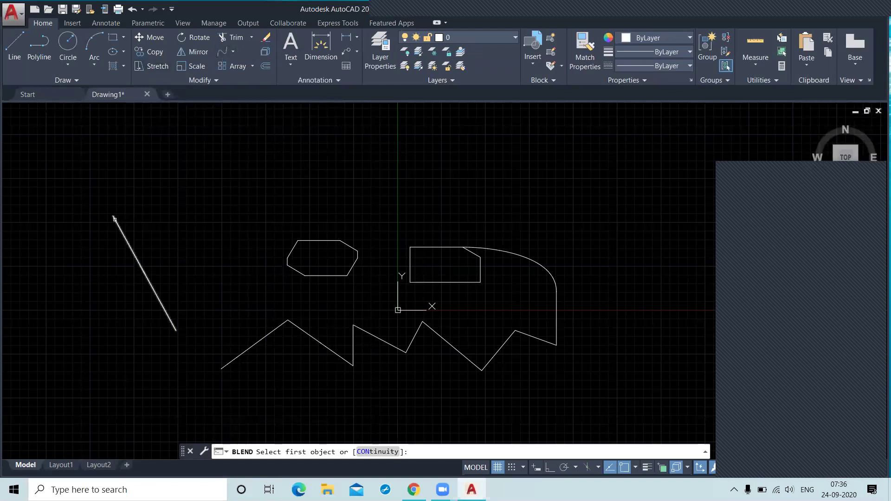
left_click(114, 219)
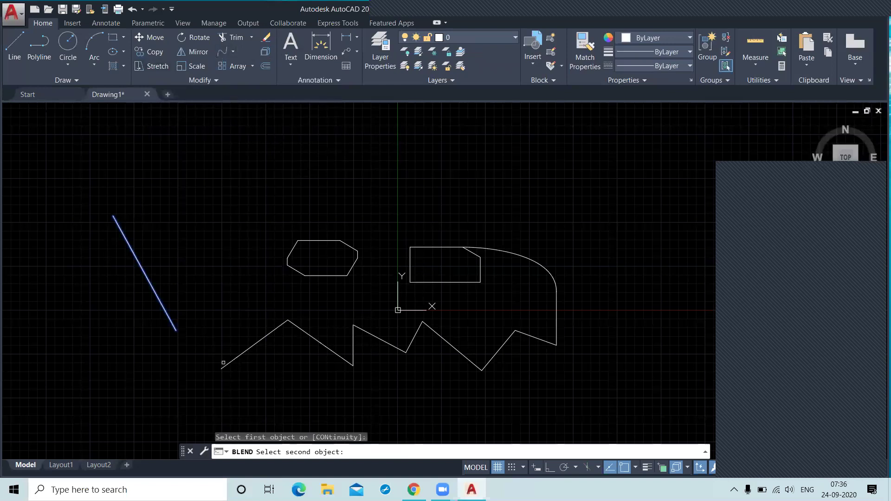
left_click(227, 366)
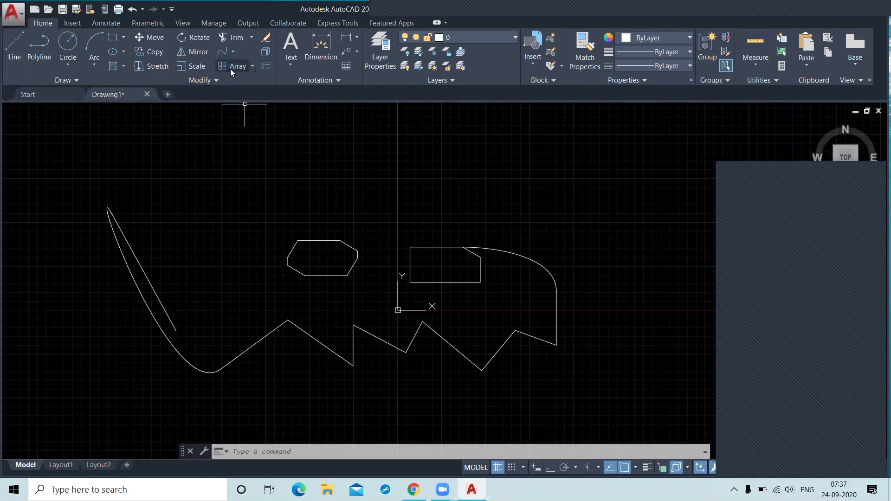
left_click(252, 66)
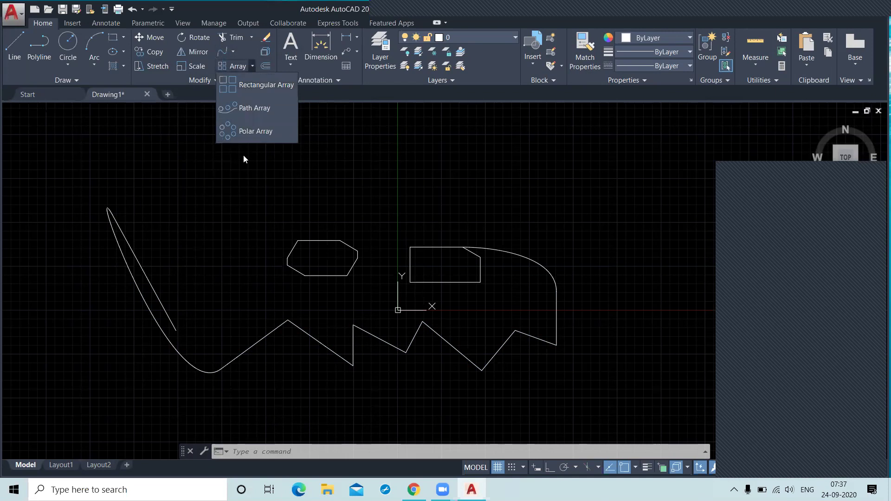
left_click(238, 167)
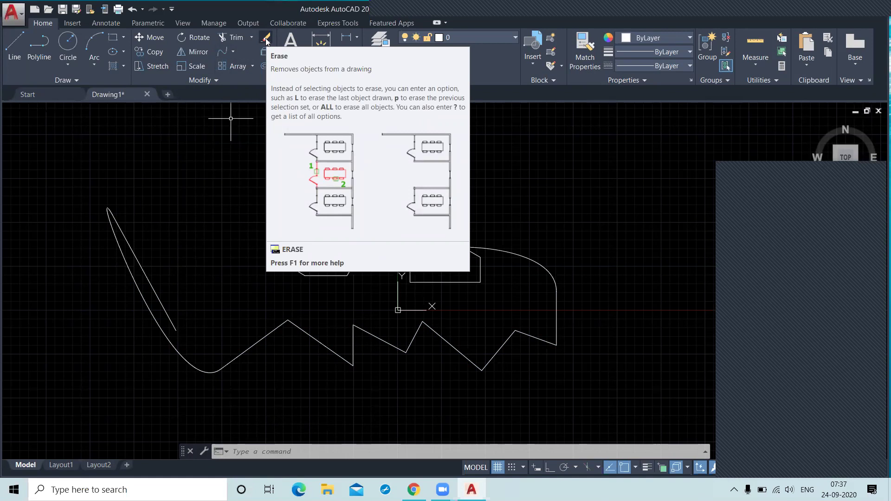
Erase both blend curves, at the slanted line and at the right rectangle.
left_click(266, 41)
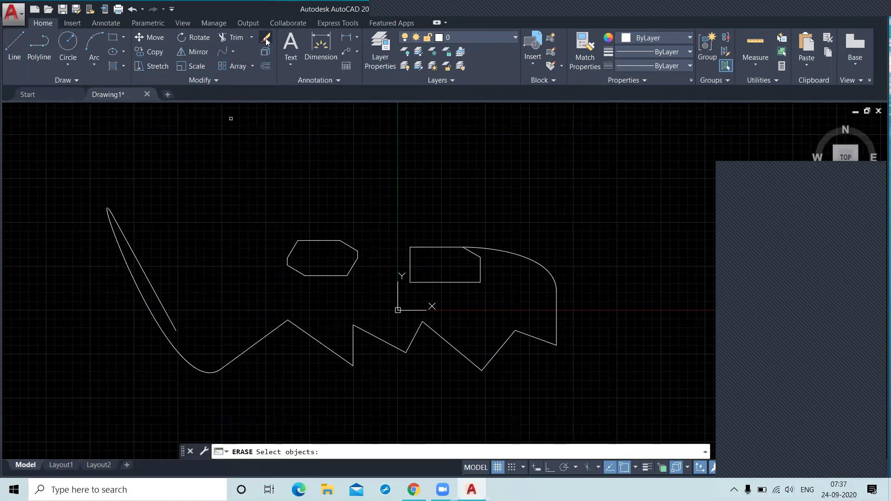
left_click(143, 266)
left_click(519, 253)
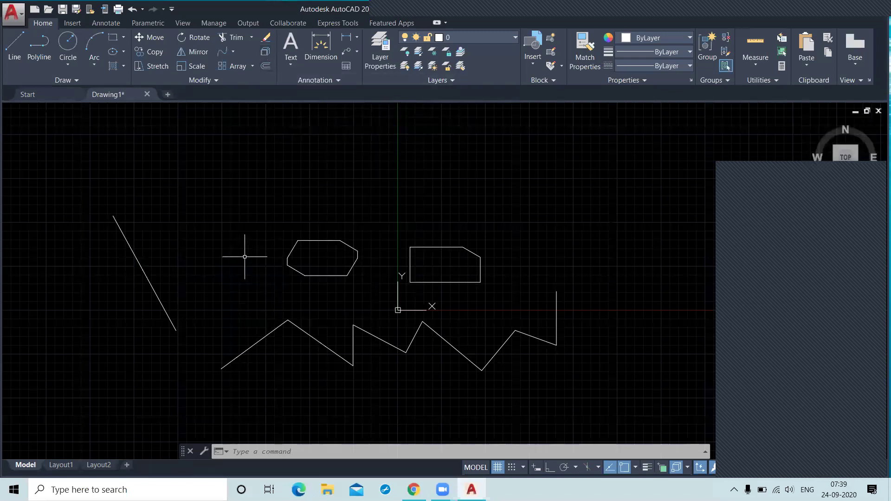
Examine whether the left chamfered shape and the right chamfered rectangle are single objects or separate lines by selecting their edges.
left_click(312, 240)
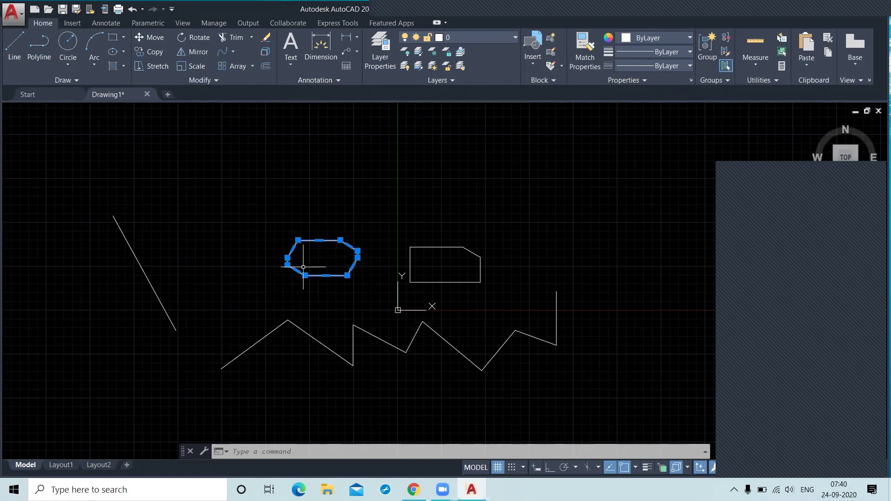
scroll(303, 267, "up", 2)
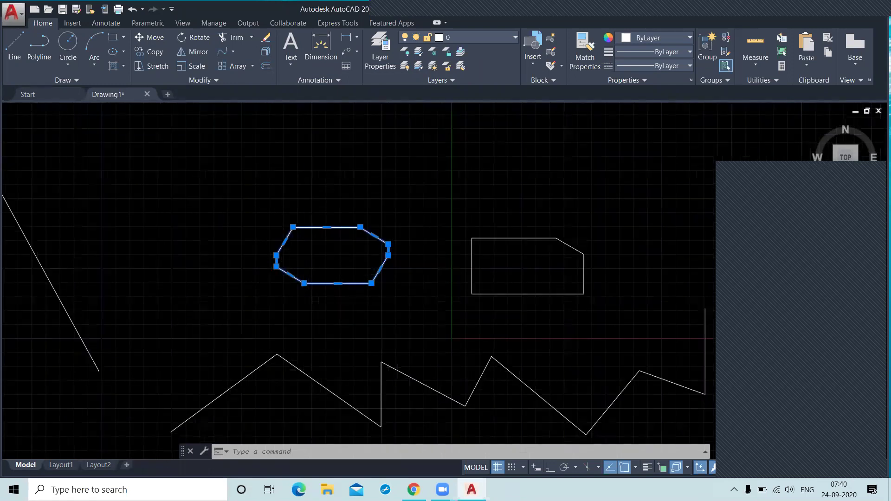
key("Escape")
scroll(303, 261, "down", 2)
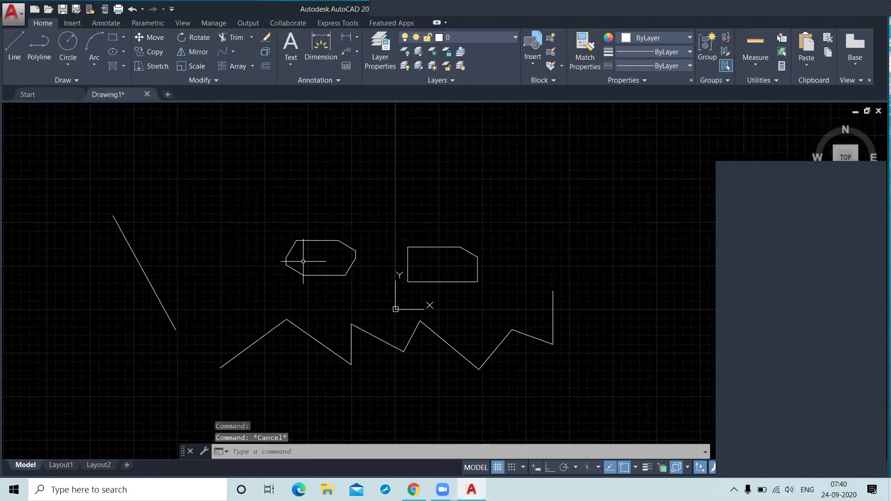
left_click(429, 247)
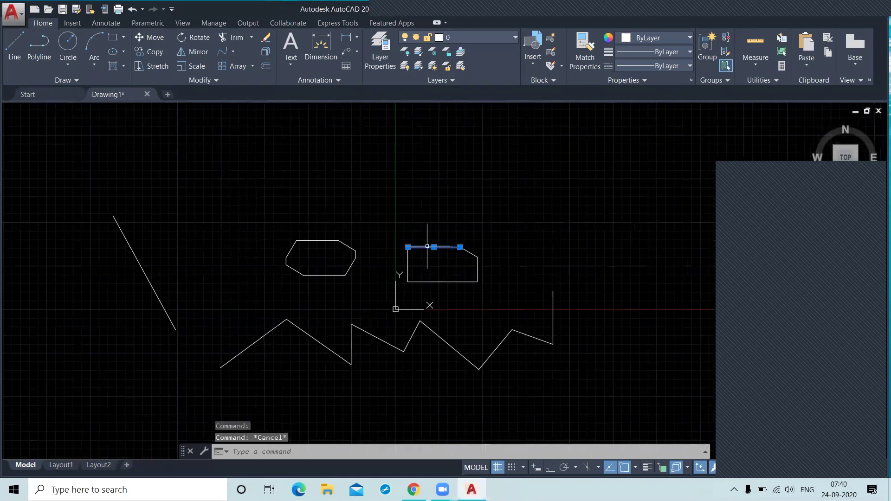
left_click(408, 261)
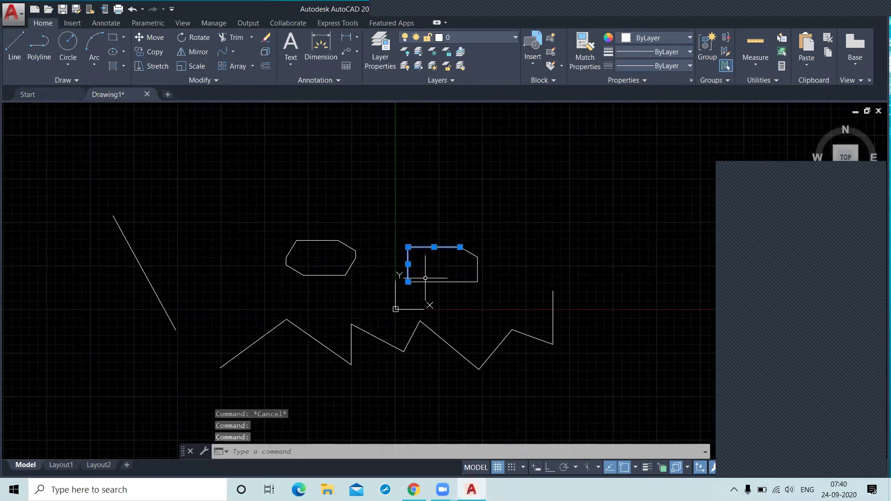
left_click(427, 281)
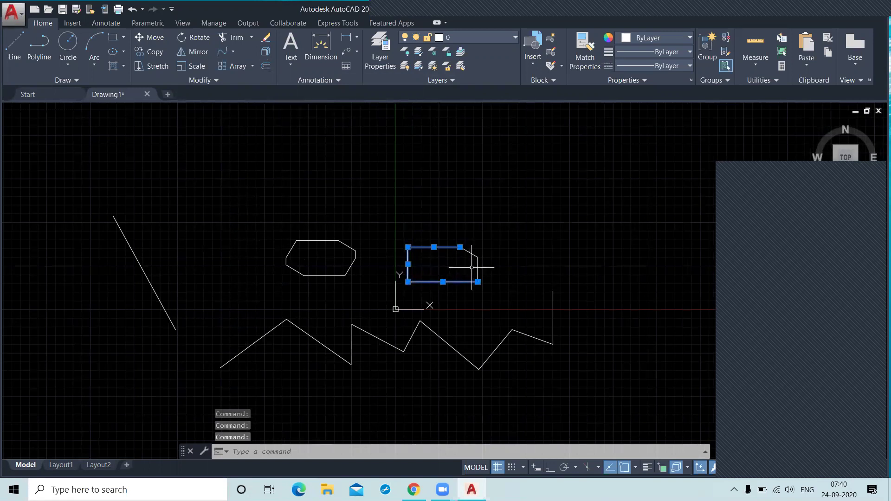
left_click(469, 252)
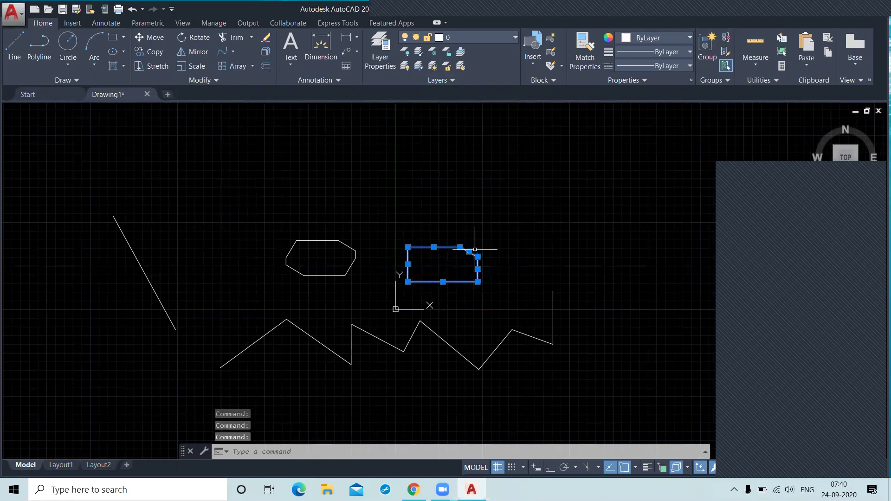
key("Escape")
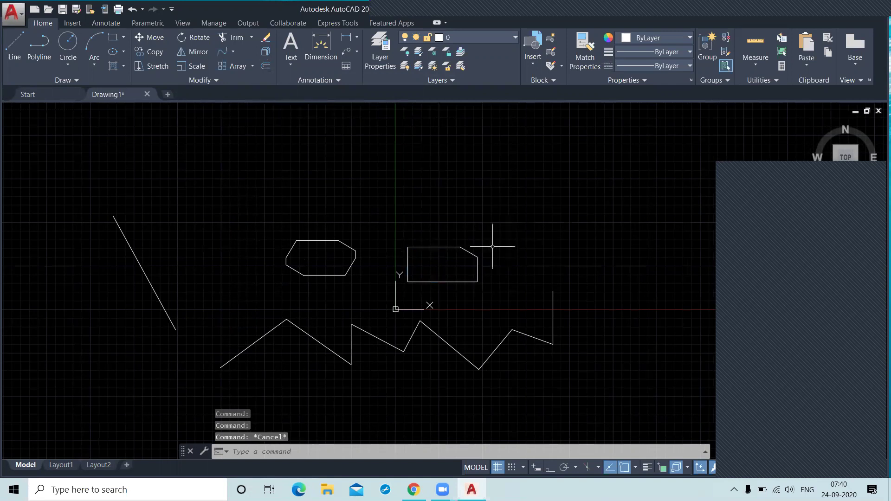
Recheck how the two chamfered shapes select, and examine whether the zigzag is one object.
left_click(311, 239)
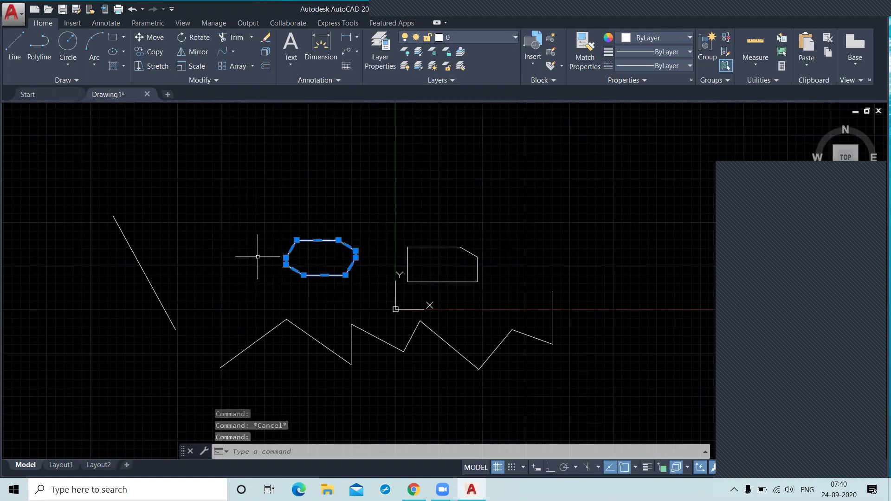
key("Escape")
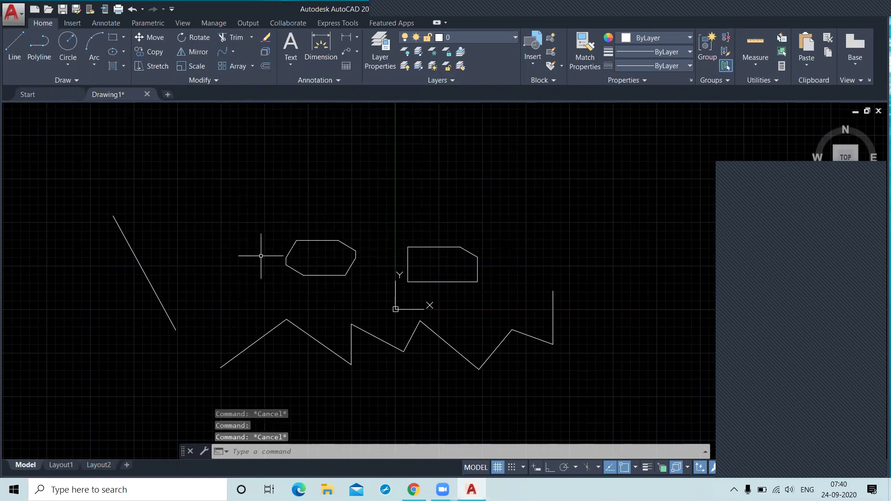
left_click(421, 246)
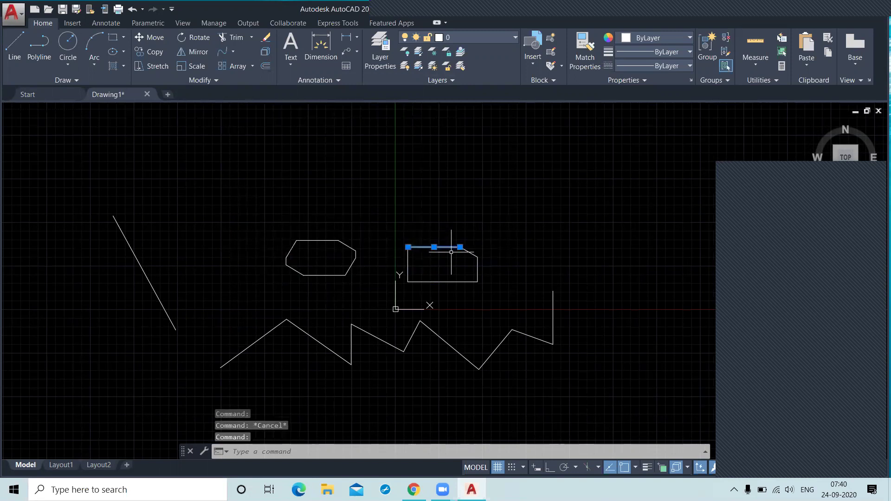
left_click(470, 252)
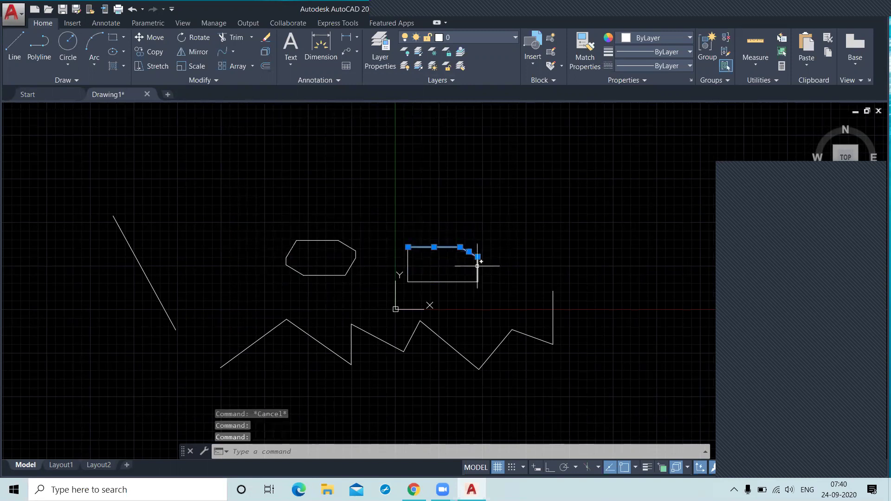
left_click(477, 263)
key("Escape")
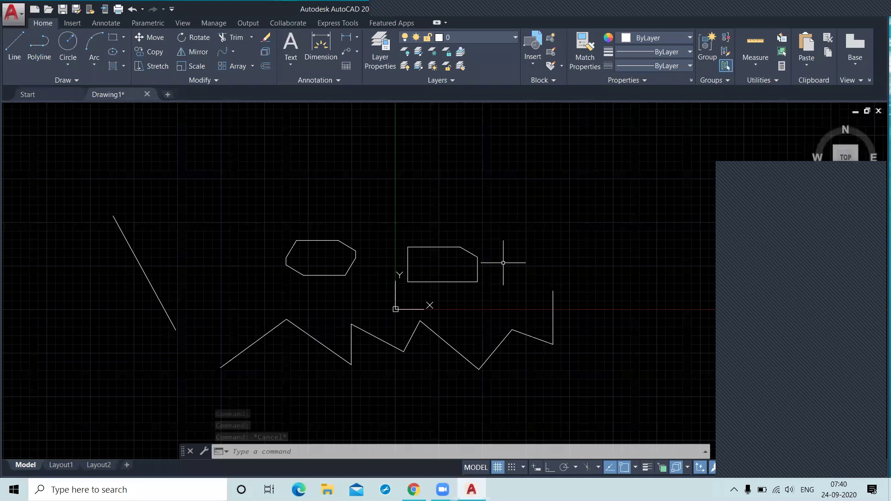
left_click(362, 328)
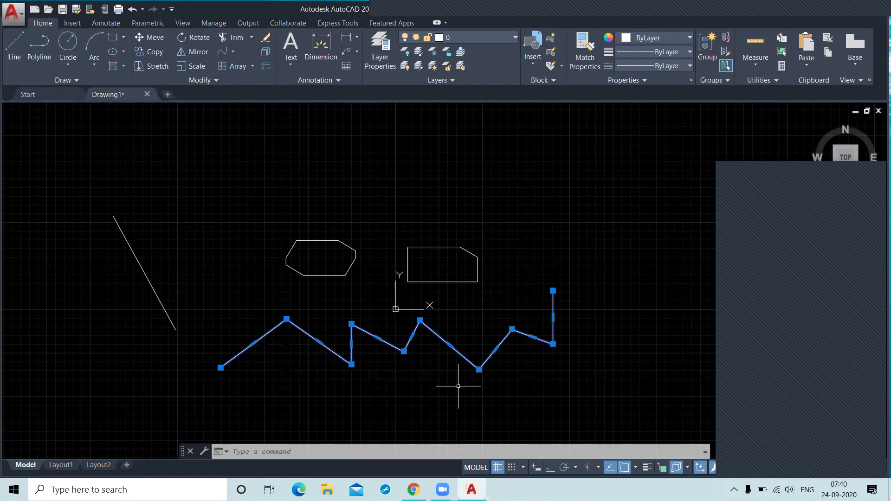
key("Escape")
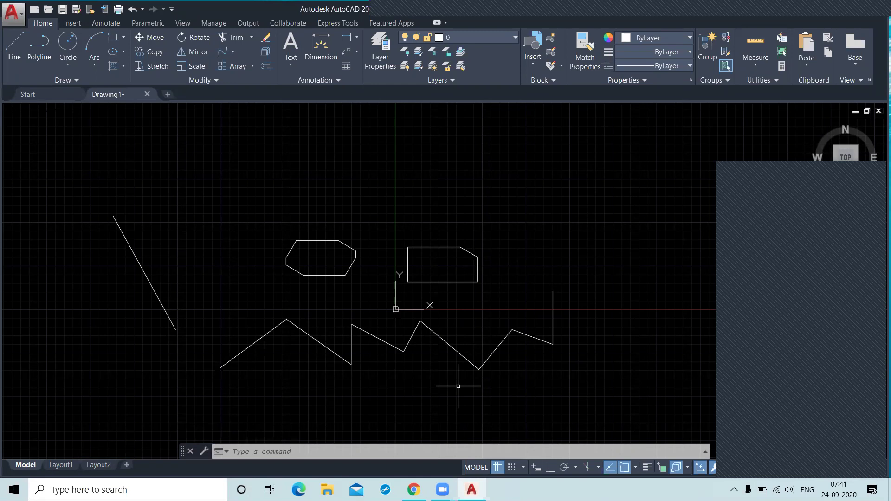
Explode the left chamfered shape and the zigzag polyline into separate lines.
left_click(265, 52)
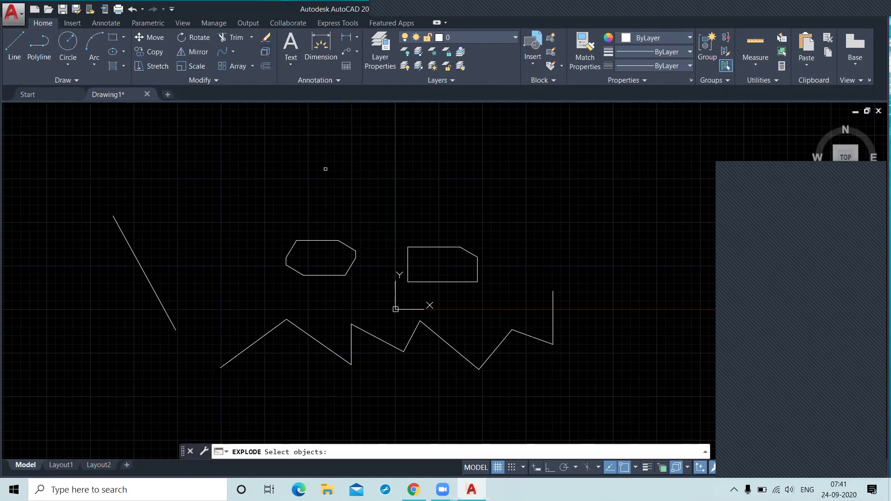
left_click(314, 240)
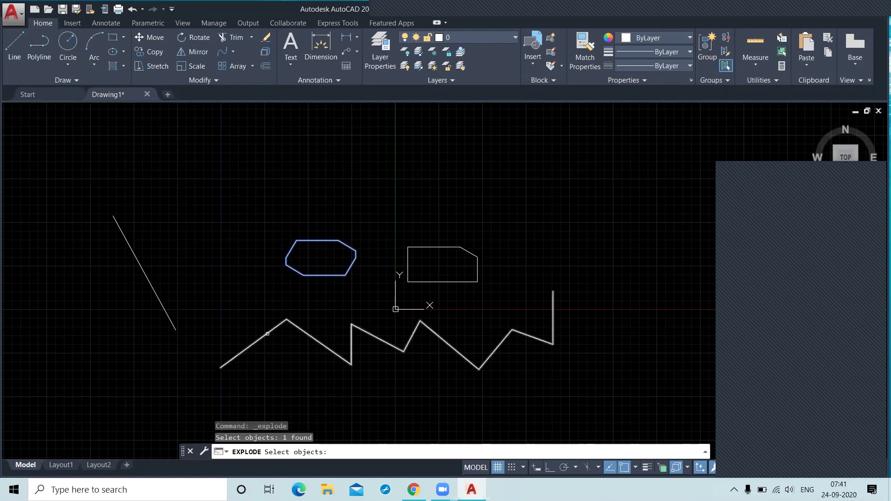
left_click(266, 329)
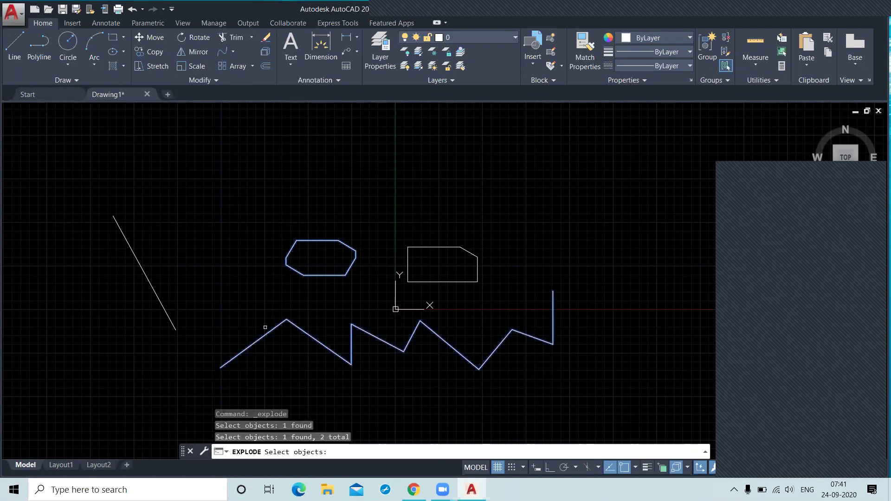
key("Return")
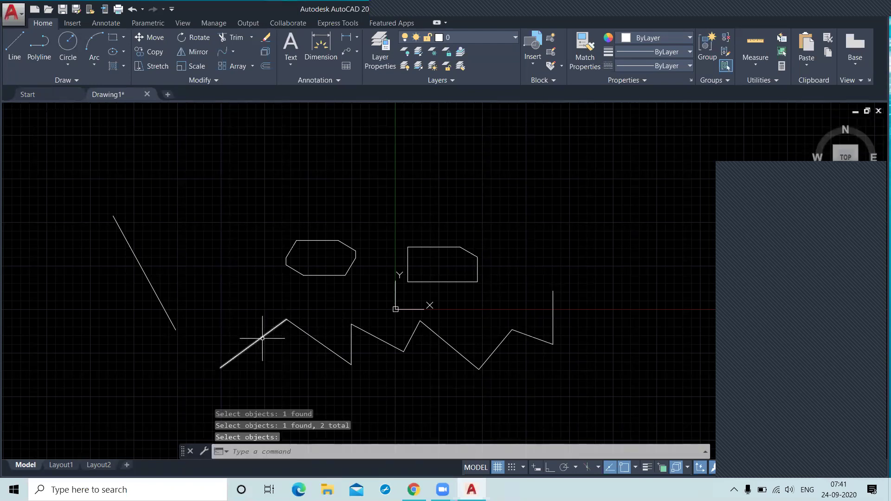
Examine whether the exploded zigzag consists of separate lines by selecting its segments one after another.
left_click(262, 338)
left_click(330, 351)
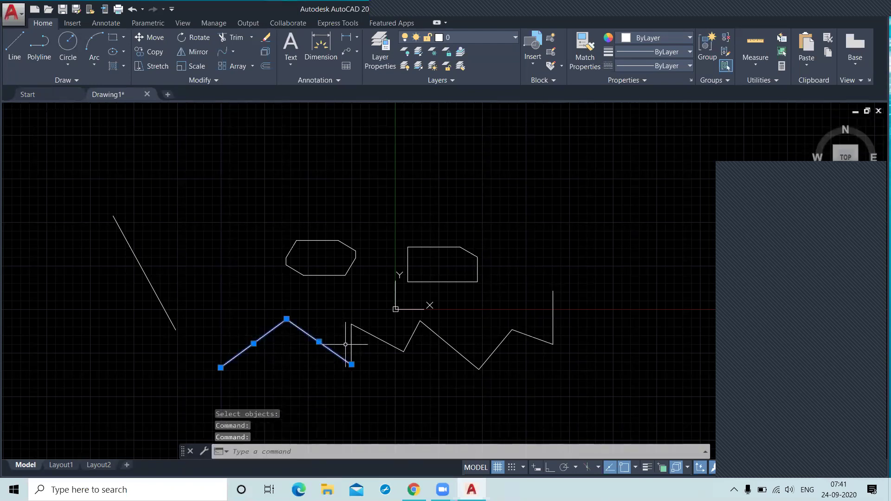
left_click(352, 339)
left_click(372, 336)
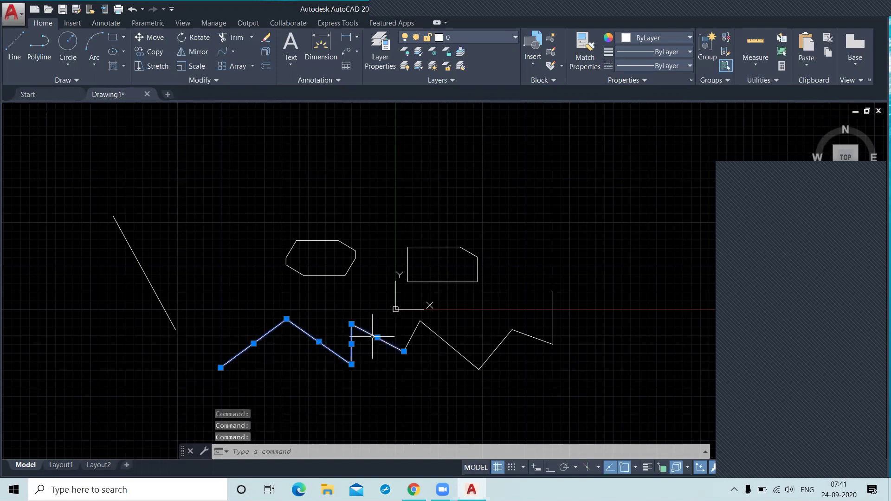
left_click(410, 332)
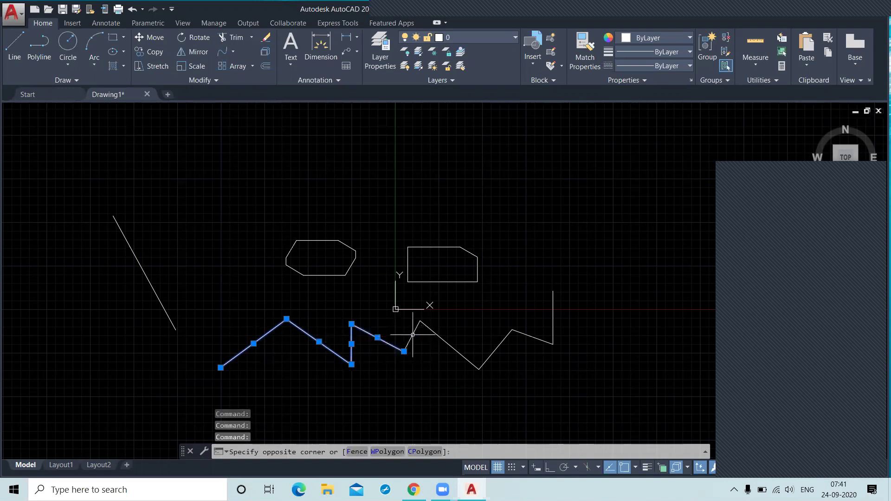
left_click(412, 335)
double_click(412, 334)
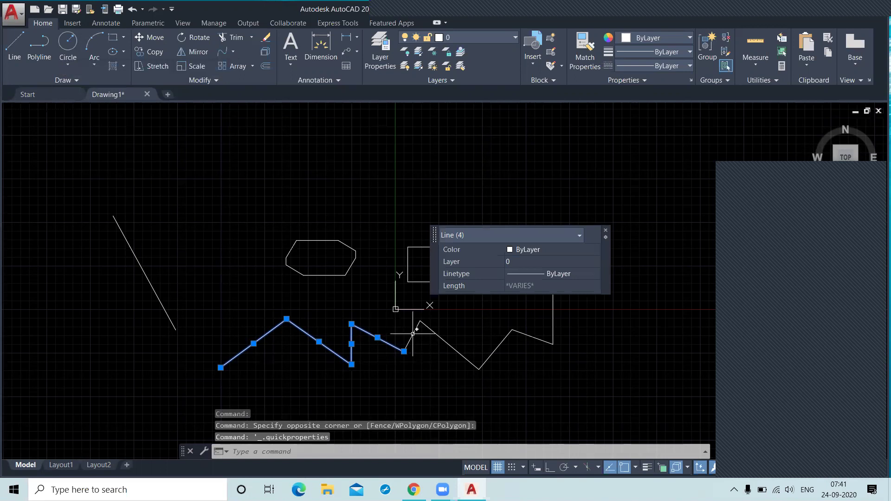
left_click(457, 352)
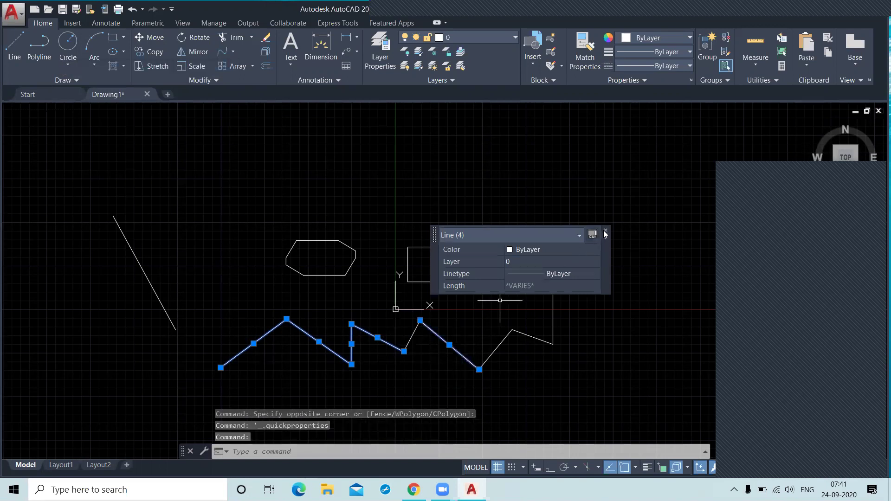
left_click(605, 232)
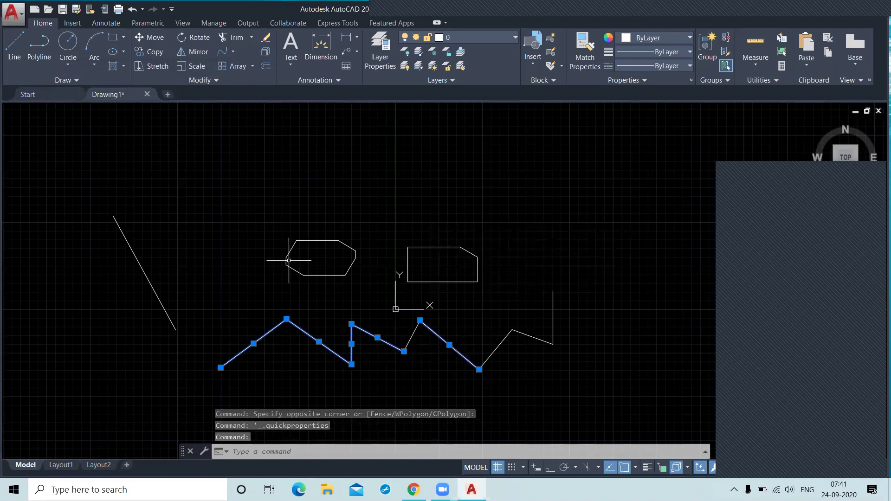
Check that the edges of the exploded left chamfered shape select individually, and clear the selection.
left_click(313, 240)
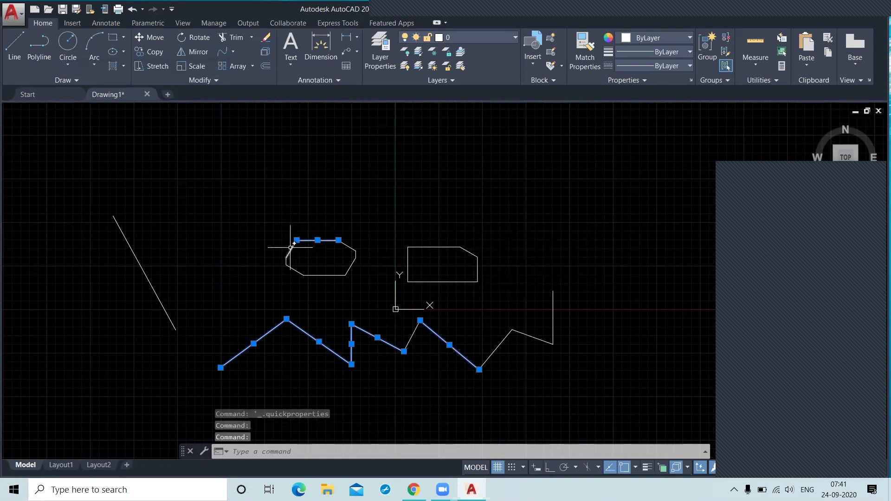
left_click(291, 248)
left_click(325, 275)
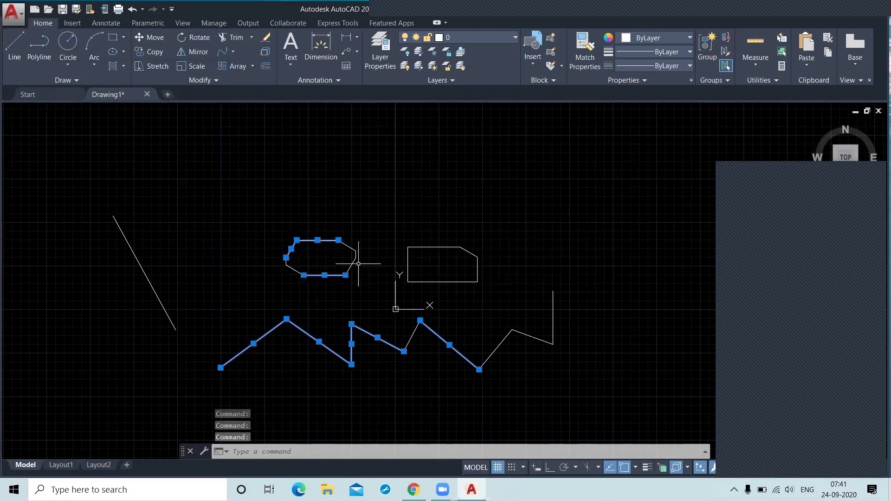
left_click(351, 266)
key("Escape")
key("Escape")
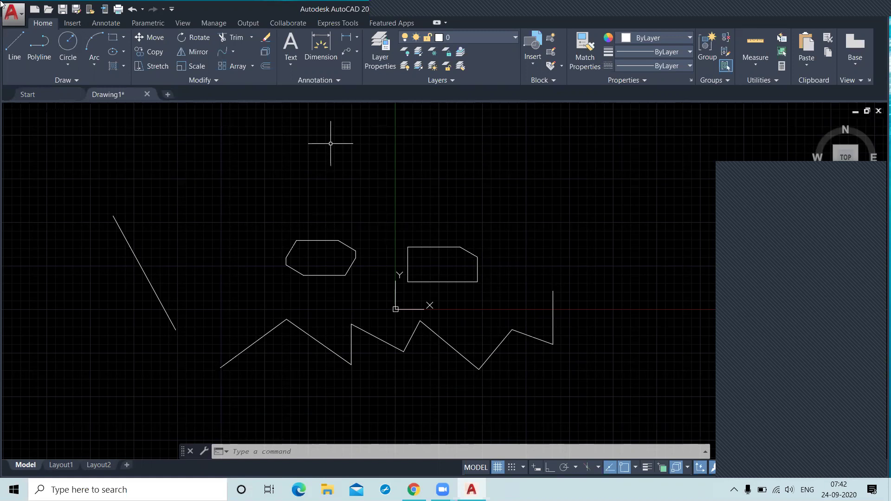
Draw a circle in the empty area above and to the right of the right chamfered rectangle.
left_click(68, 47)
left_click(505, 188)
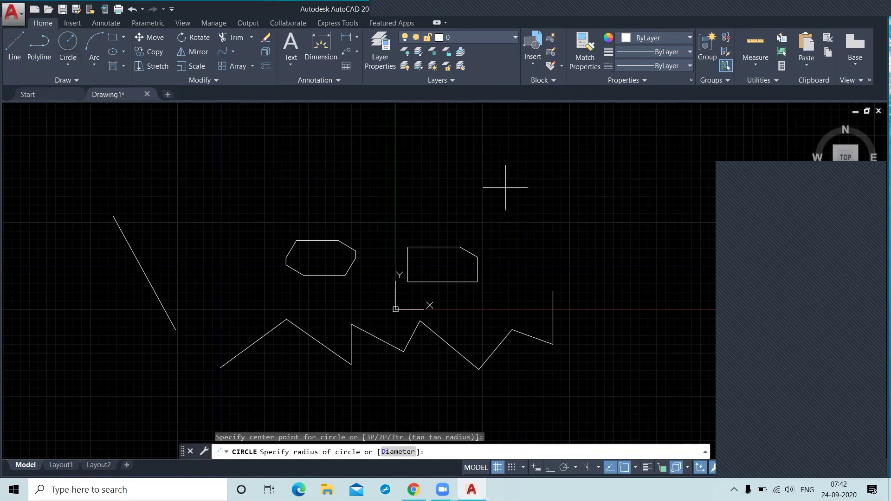
left_click(533, 211)
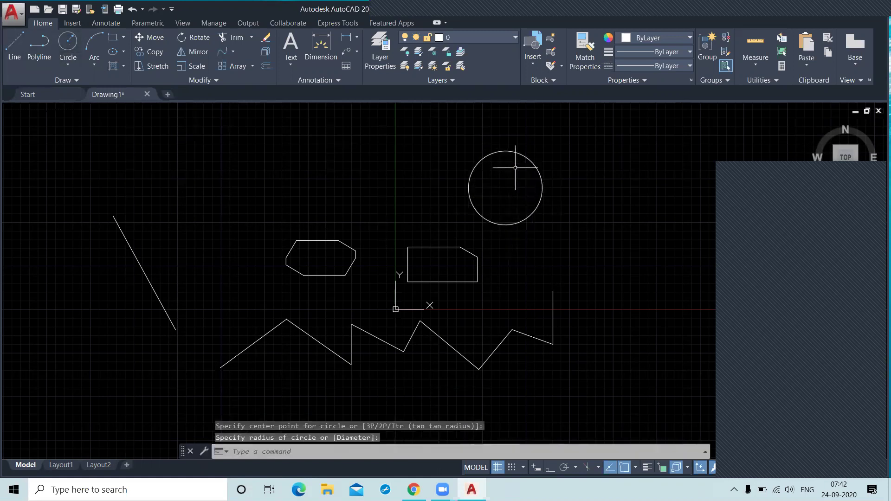
Try to explode the circle above the right chamfered rectangle.
left_click(266, 52)
left_click(476, 168)
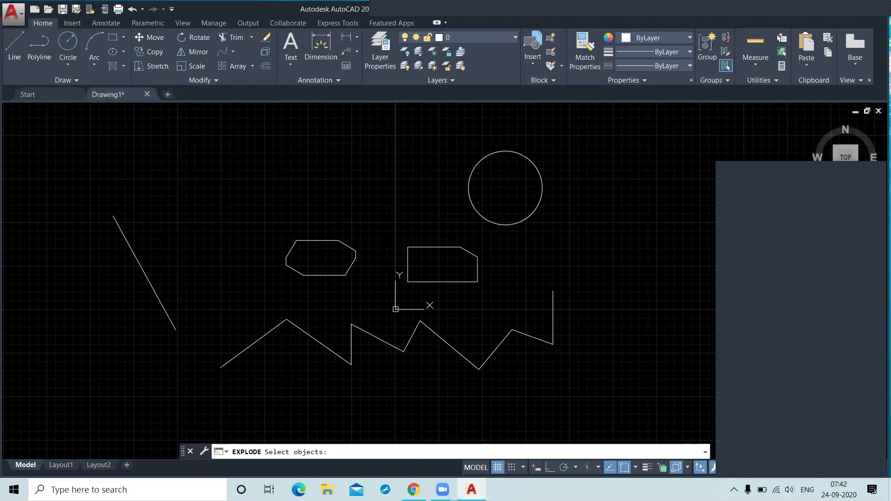
key("Return")
key("Return")
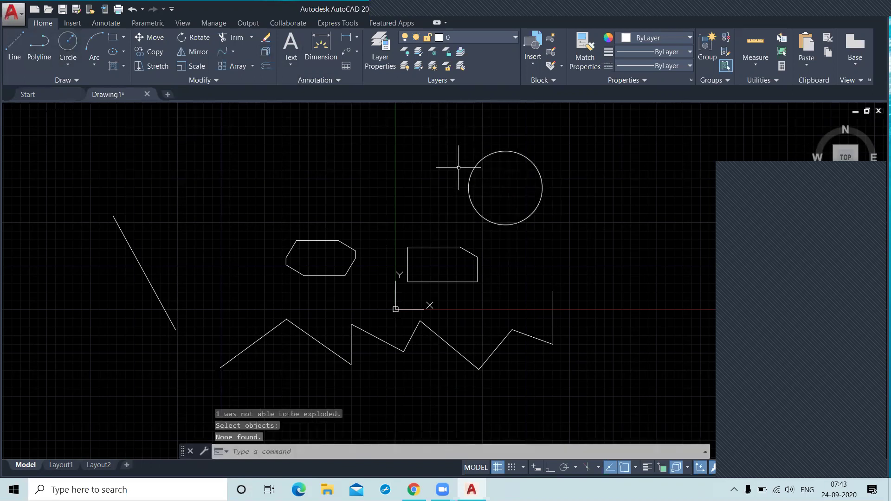